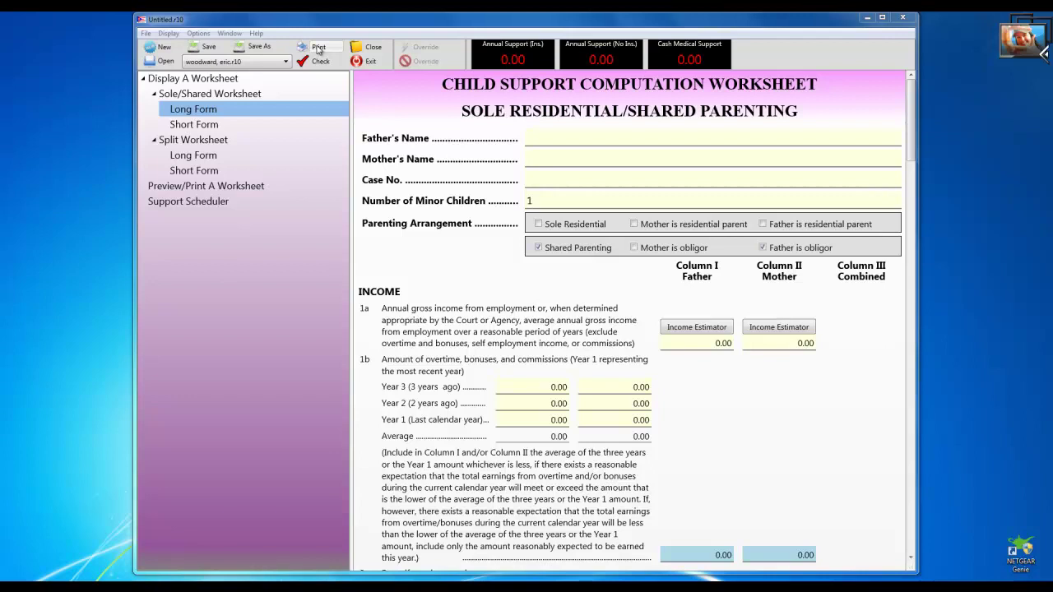
Step: Send the worksheet's printout to WordPad, examine the file types it can be saved as, and close it without saving
left_click(317, 50)
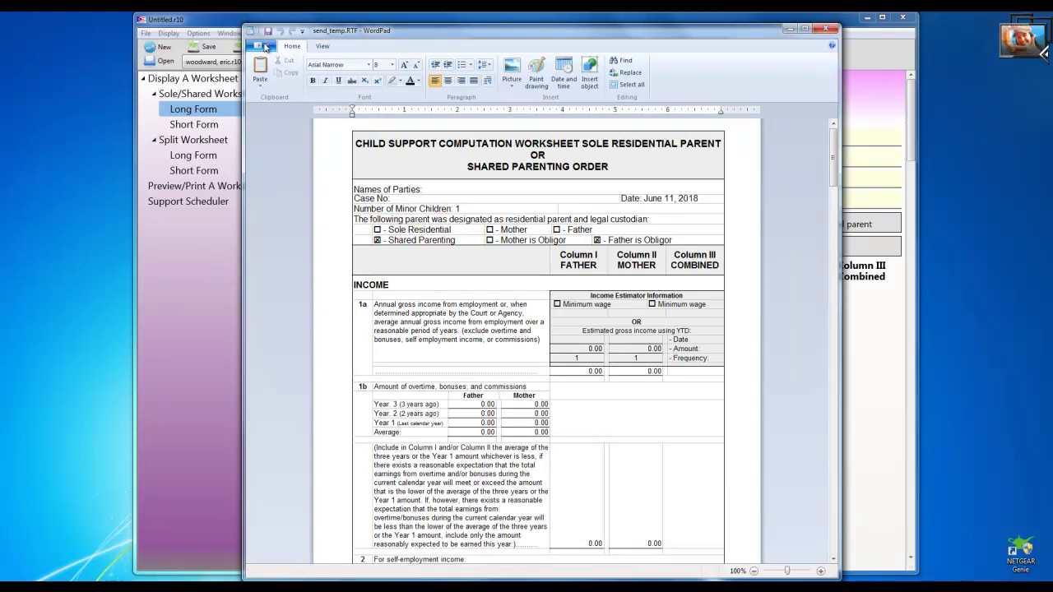
left_click(265, 47)
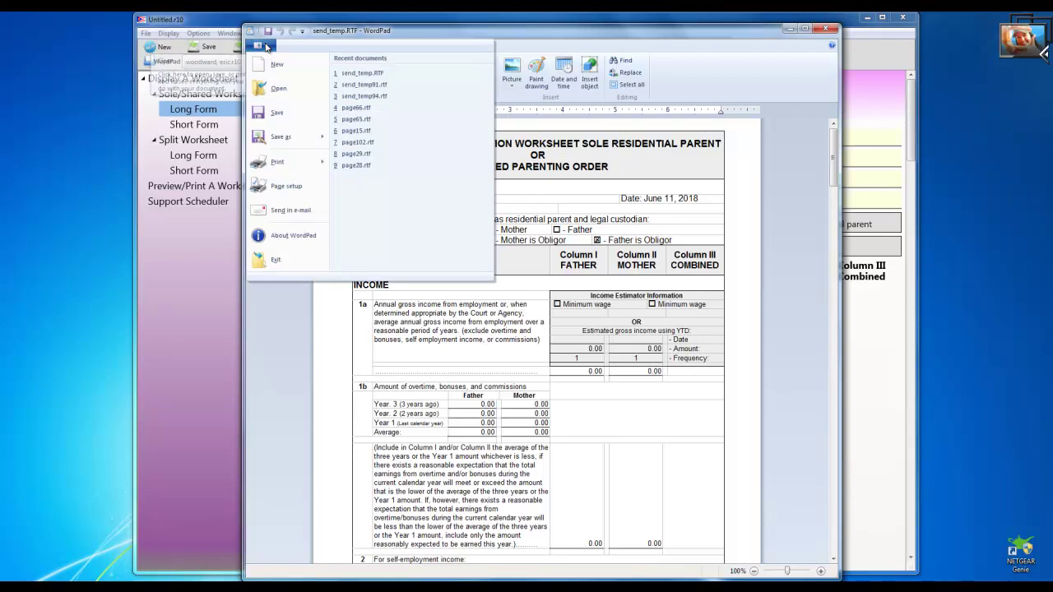
left_click(272, 139)
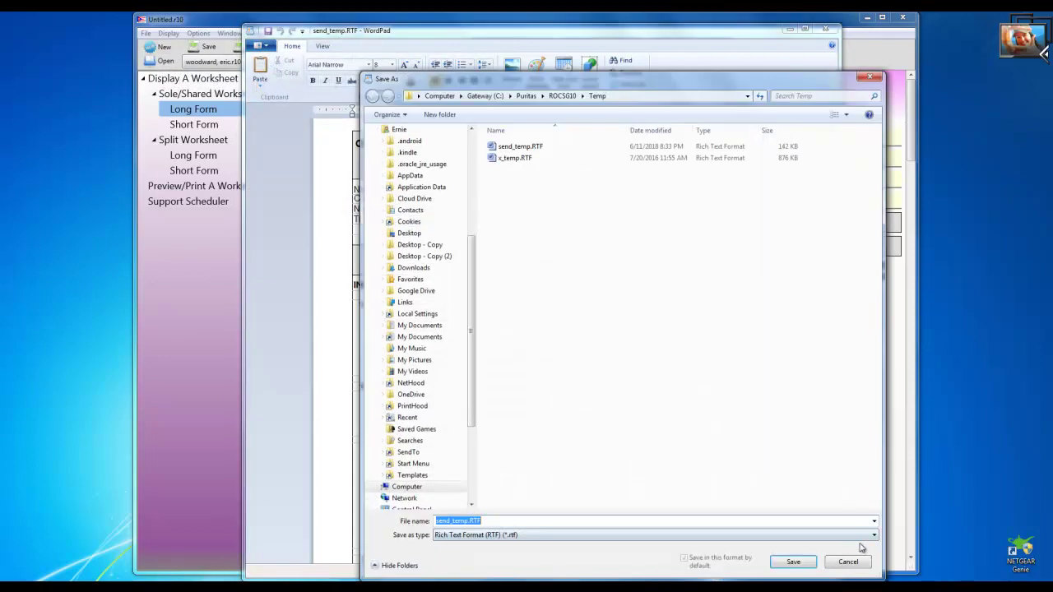
left_click(874, 535)
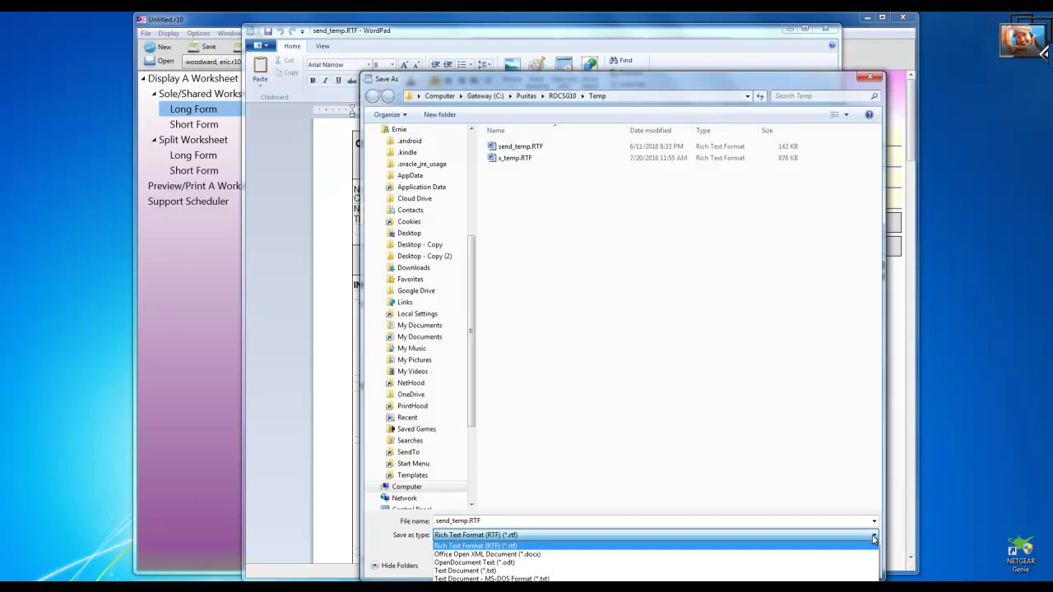
left_click(867, 83)
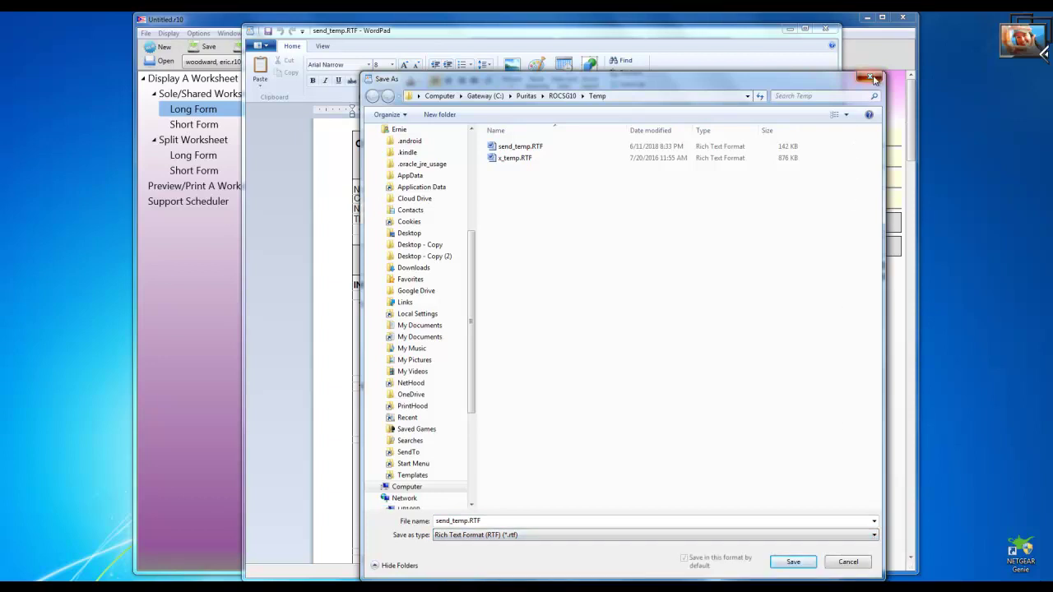
left_click(874, 77)
left_click(824, 32)
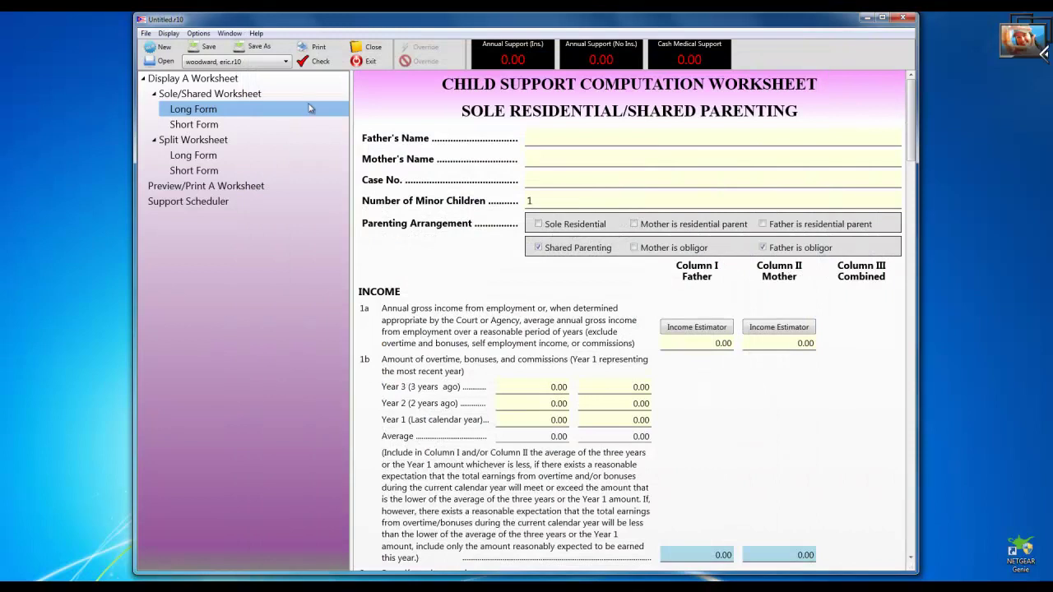
Step: Force Word as the program for printed worksheets and open the worksheet's printout in it
left_click(198, 33)
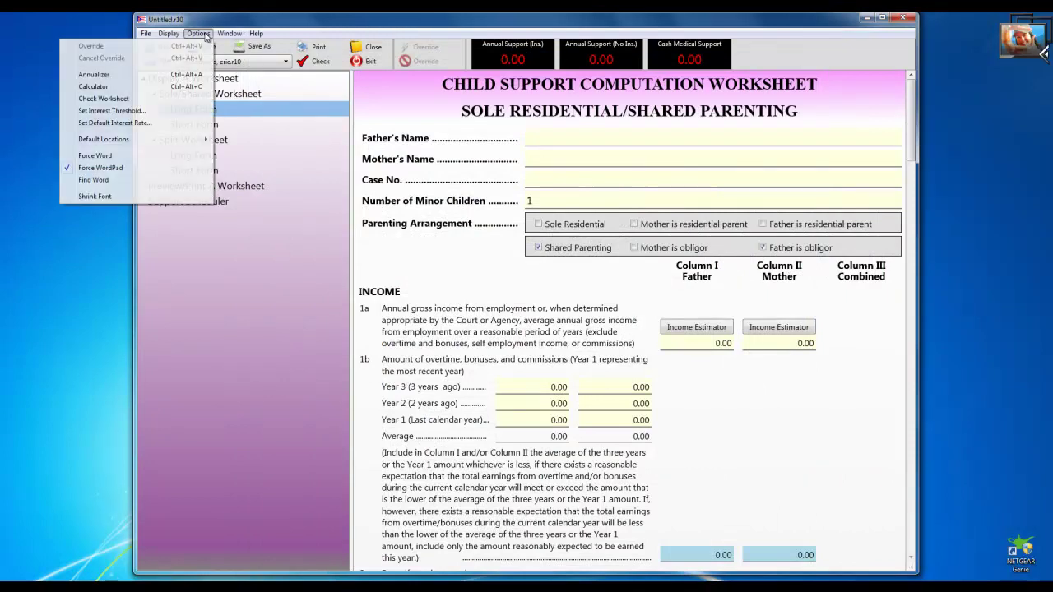
left_click(99, 156)
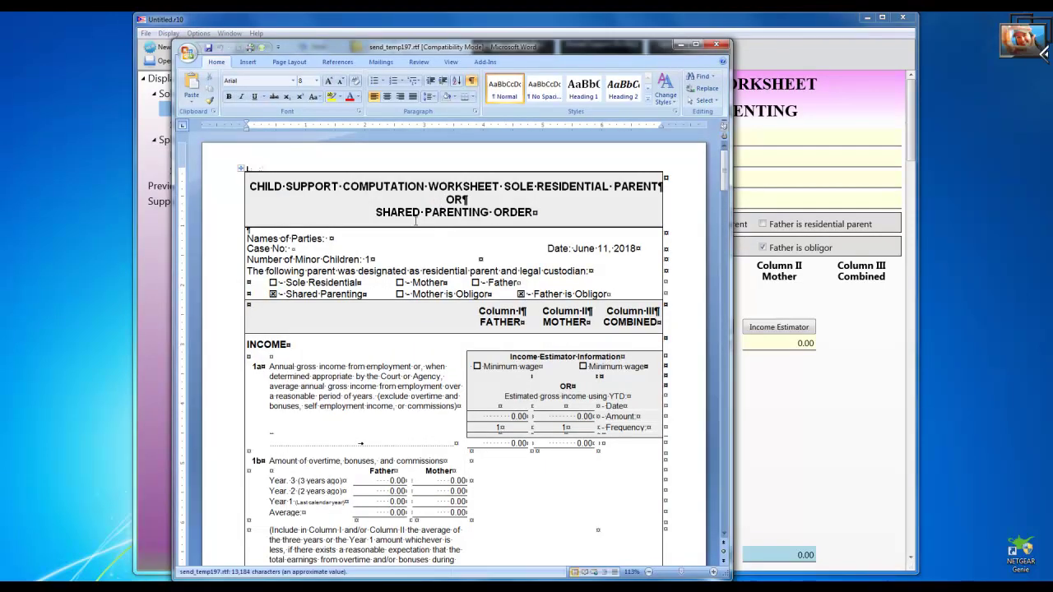
Step: Try to save the Word printout of the worksheet as a PDF
left_click(187, 51)
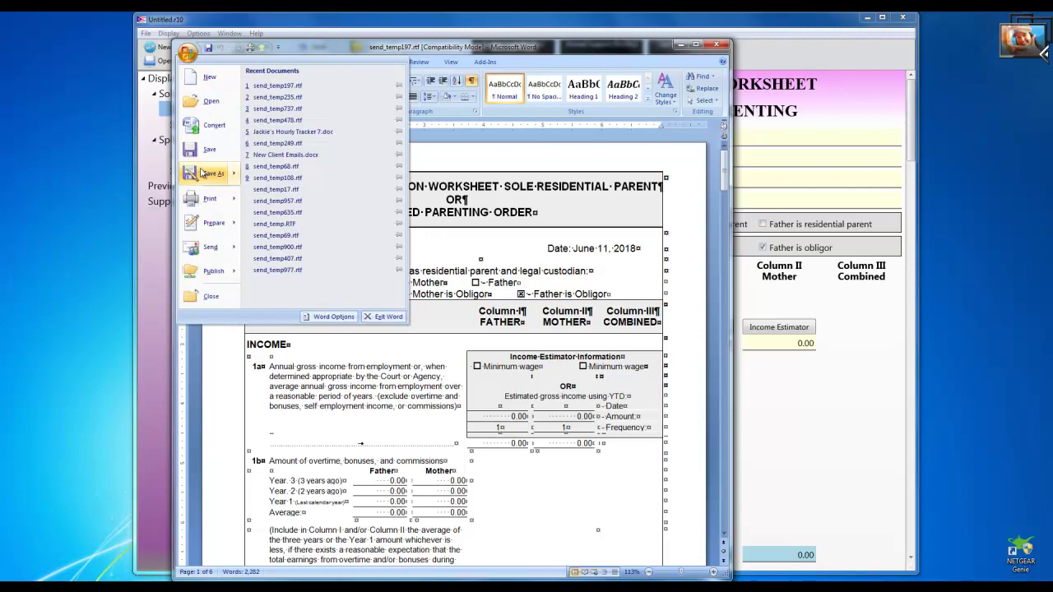
key("Escape")
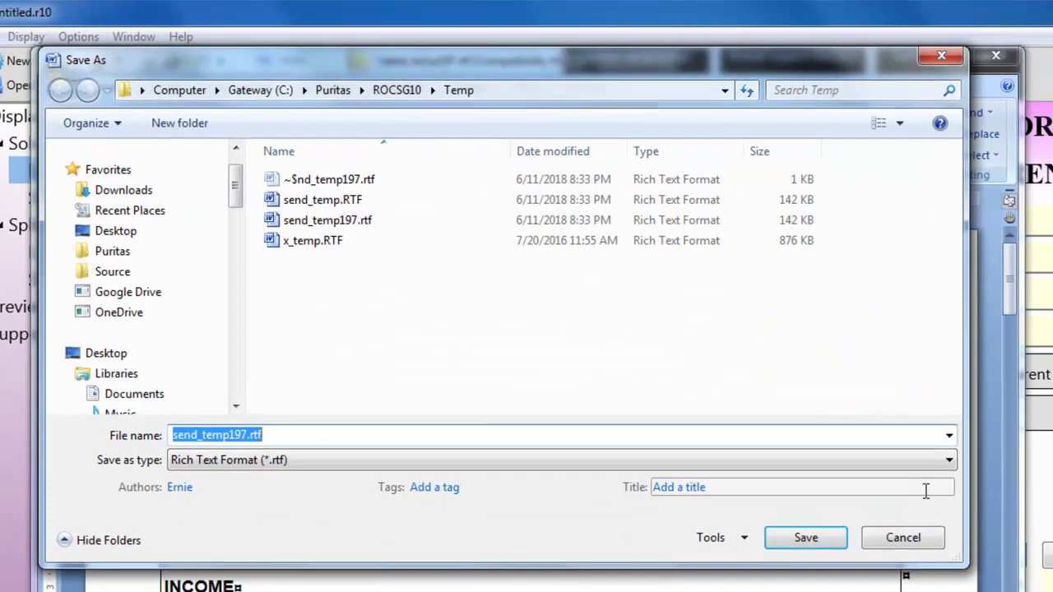
left_click(727, 294)
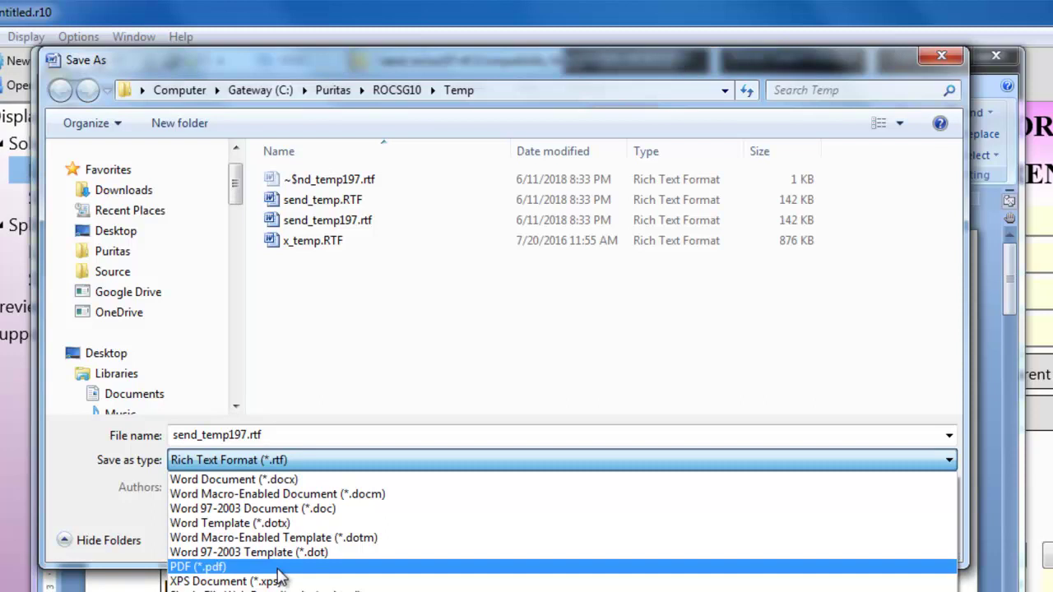
left_click(462, 568)
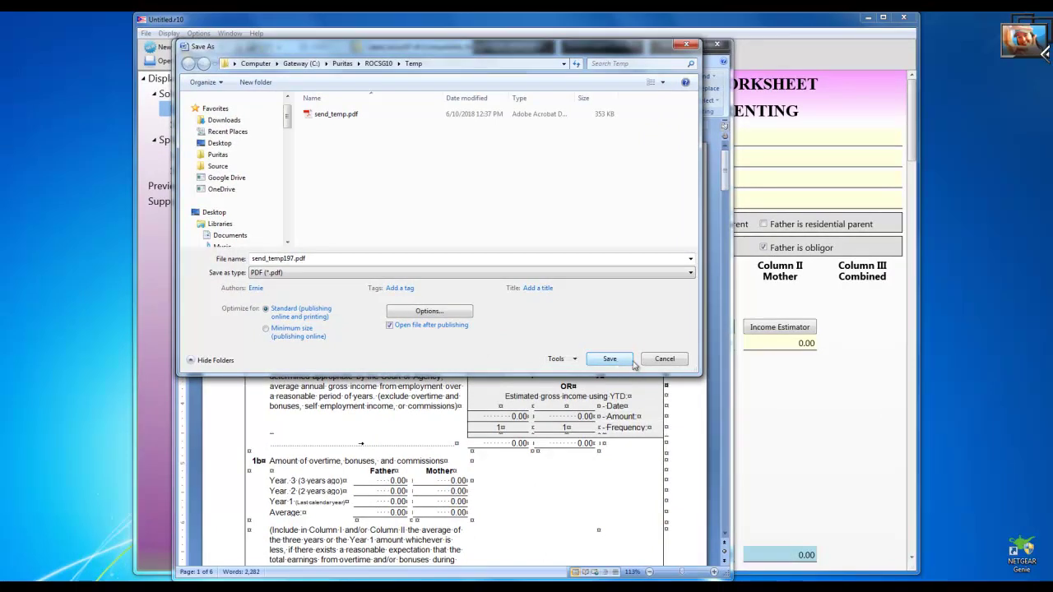
left_click(664, 359)
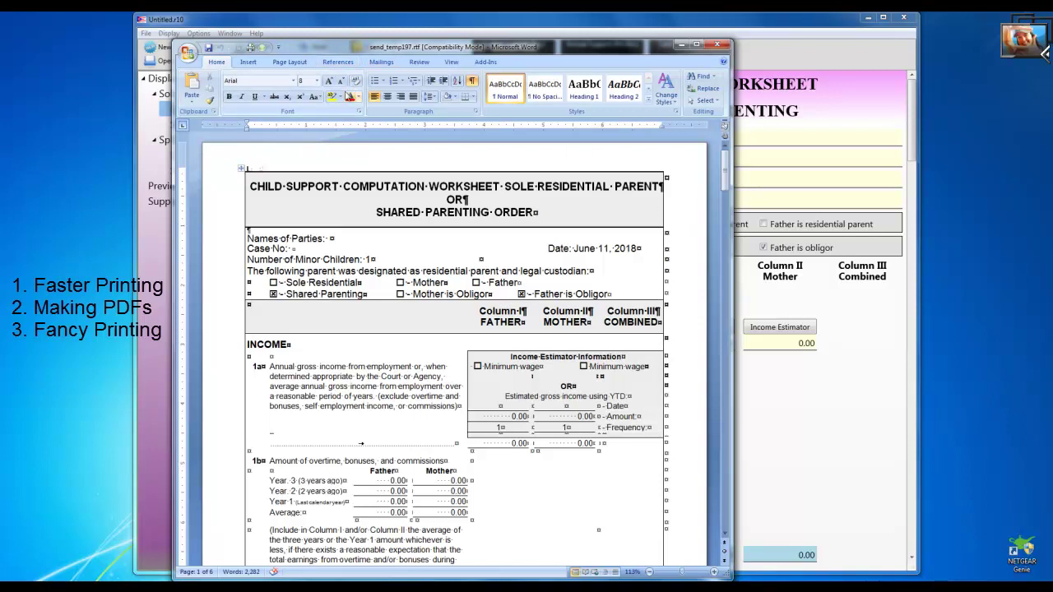
Step: Hide the formatting marks in the Word printout and inspect the HP LaserJet printer's properties without printing
left_click(472, 80)
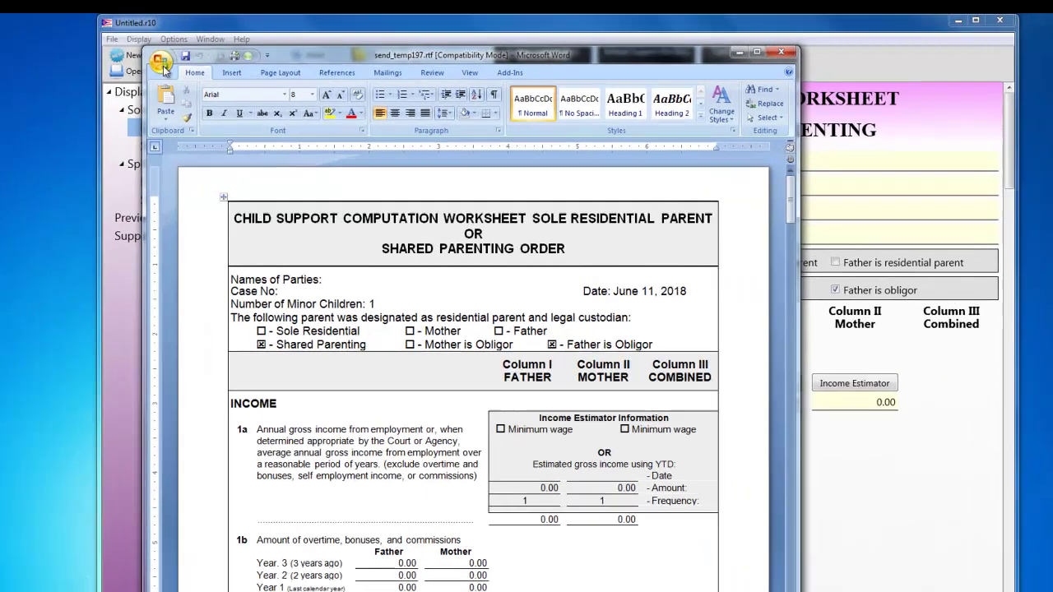
left_click(189, 52)
left_click(152, 281)
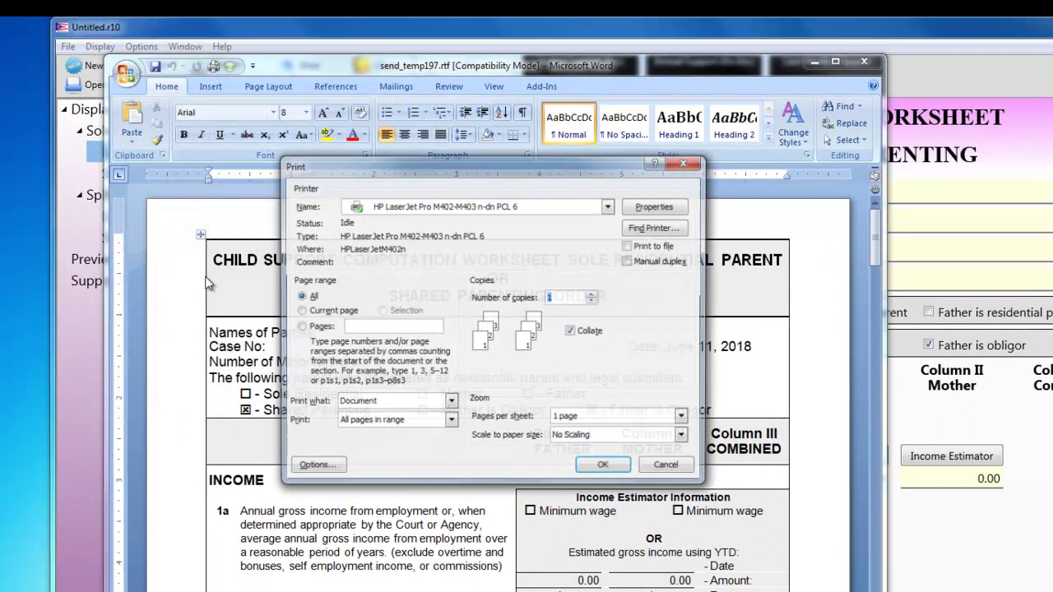
left_click(683, 211)
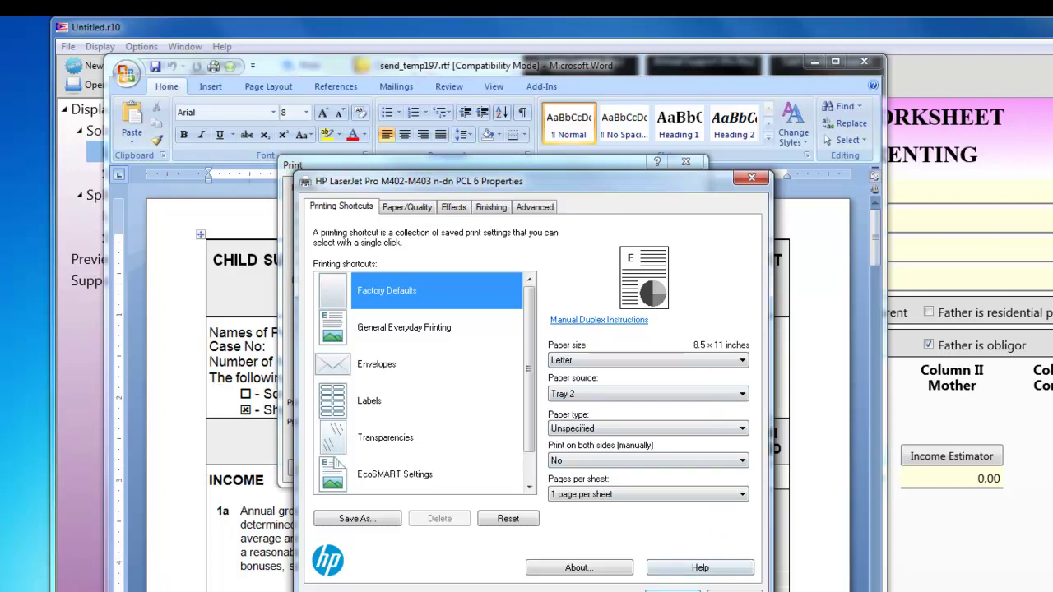
left_click(672, 591)
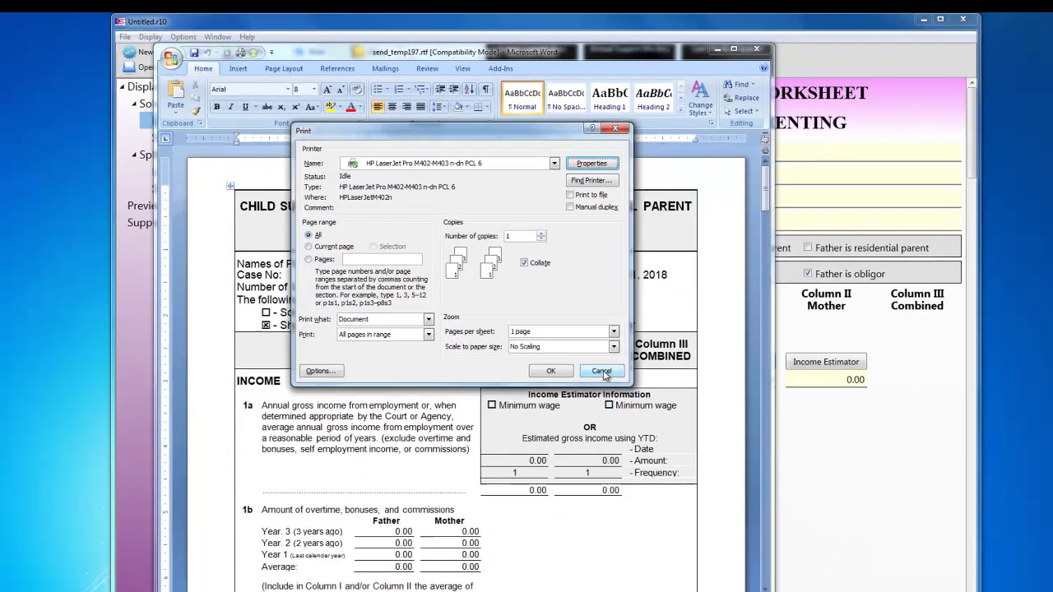
left_click(623, 467)
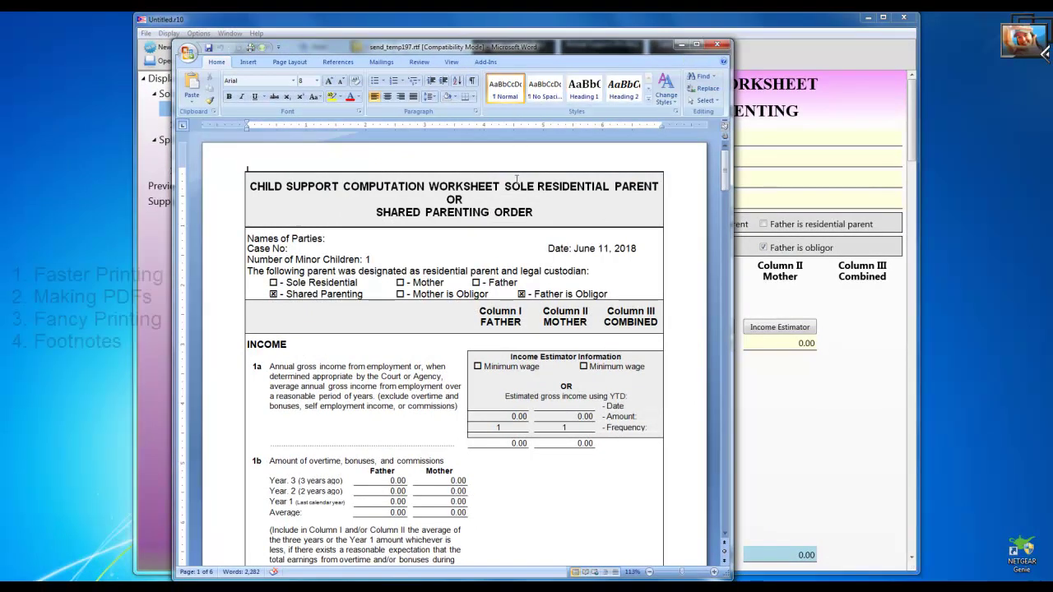
Step: Add a footnote asterisk after the father's gross receipts amount on line 2a
scroll(540, 280, "down", 1)
scroll(542, 282, "down", 1)
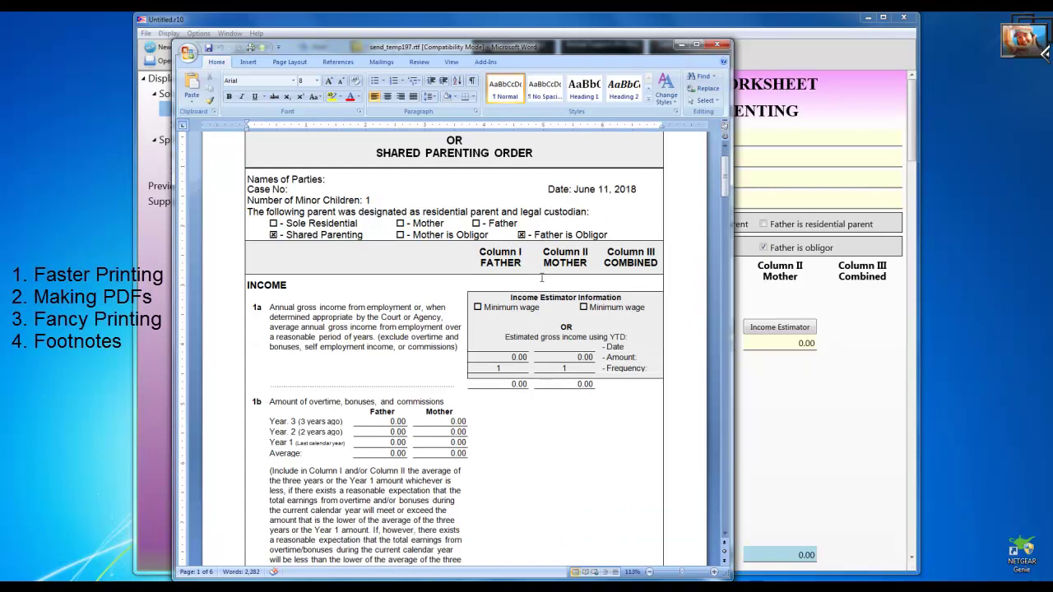
scroll(543, 279, "down", 3)
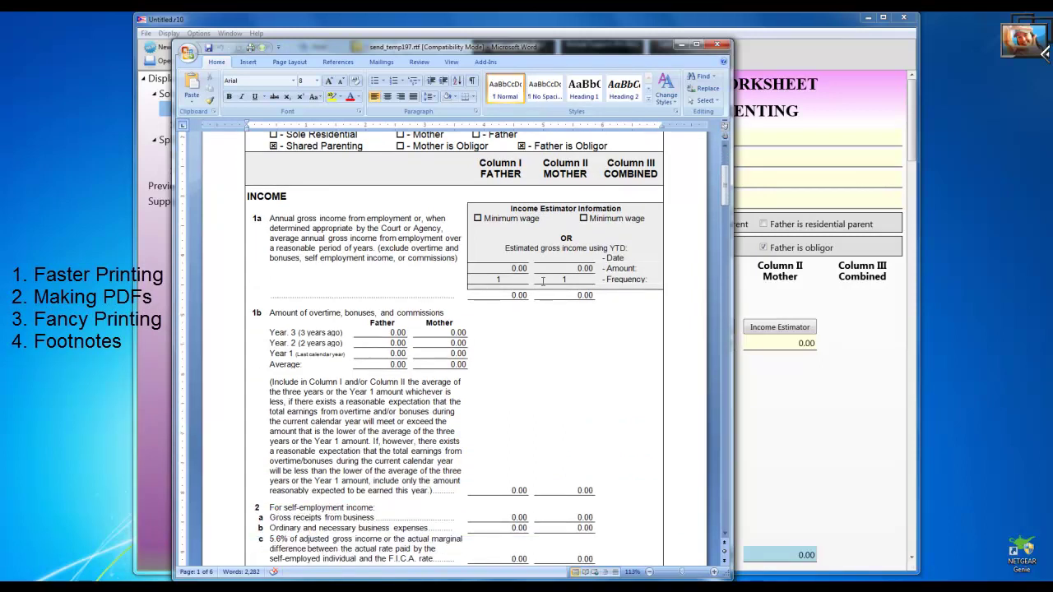
scroll(542, 281, "down", 2)
scroll(542, 283, "down", 1)
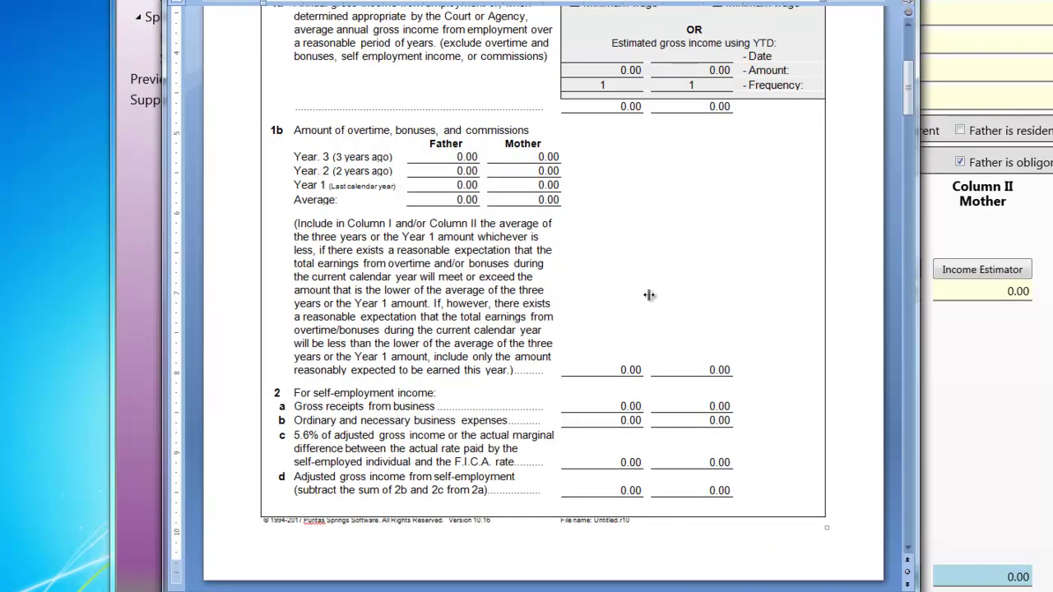
left_click(643, 406)
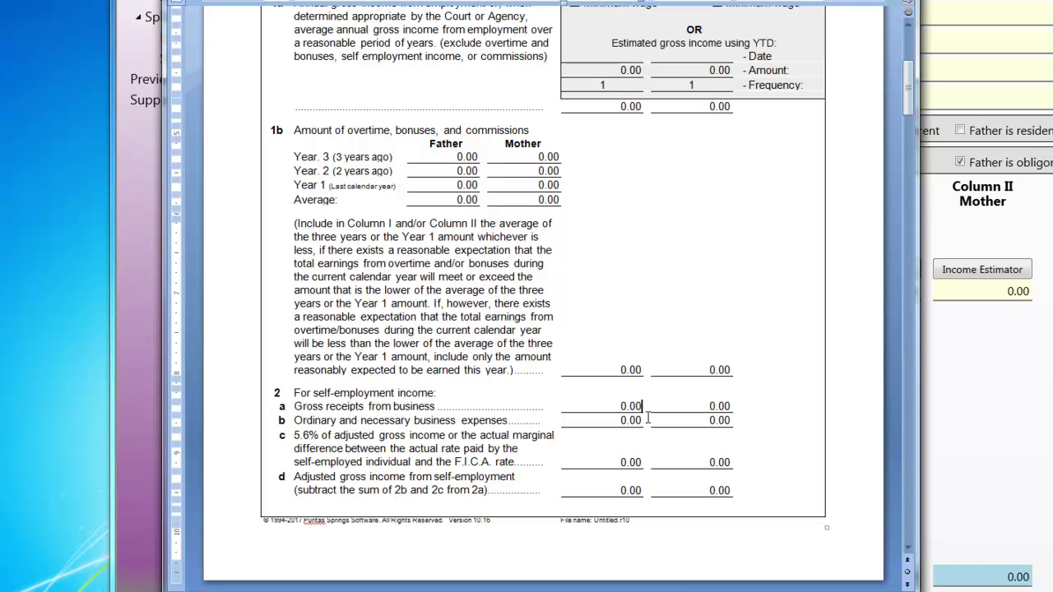
type("*")
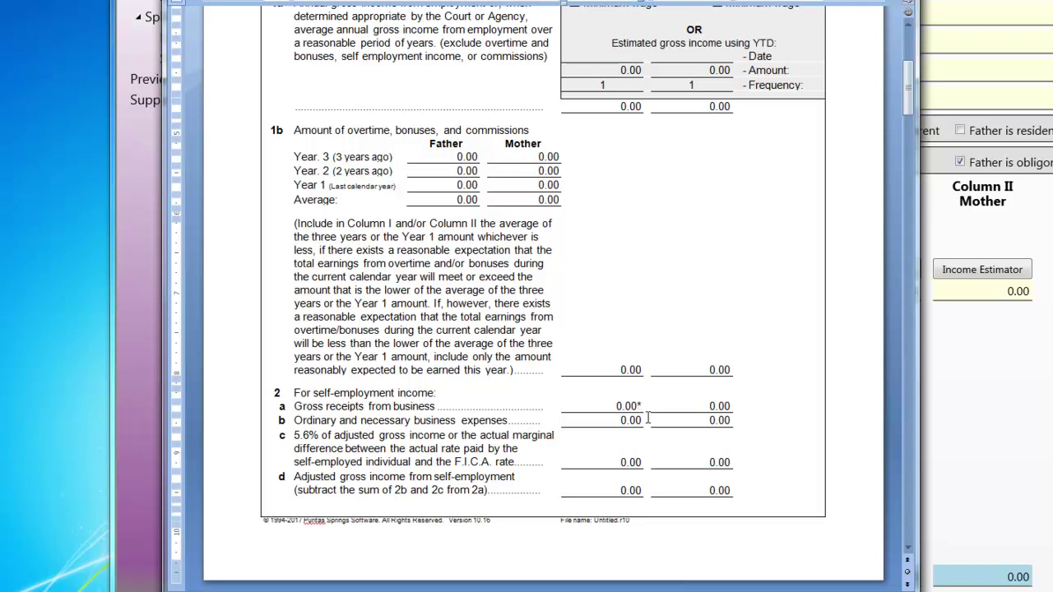
Step: Add the footnote "Gross receipts will be provided at a later date." below line 2d, and close the document without saving
left_click(275, 515)
type("* Gro")
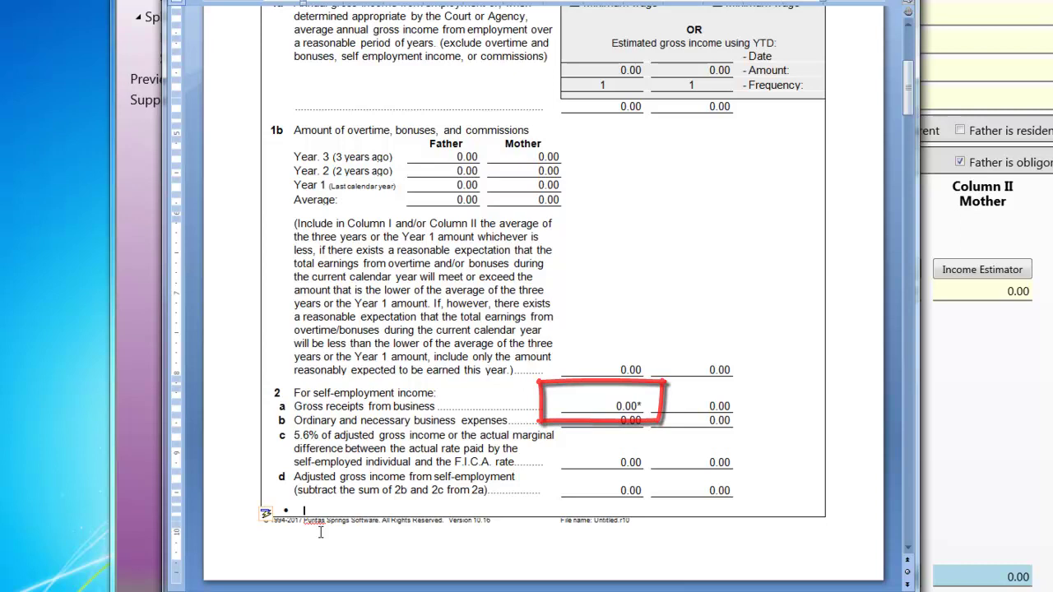
type("ss")
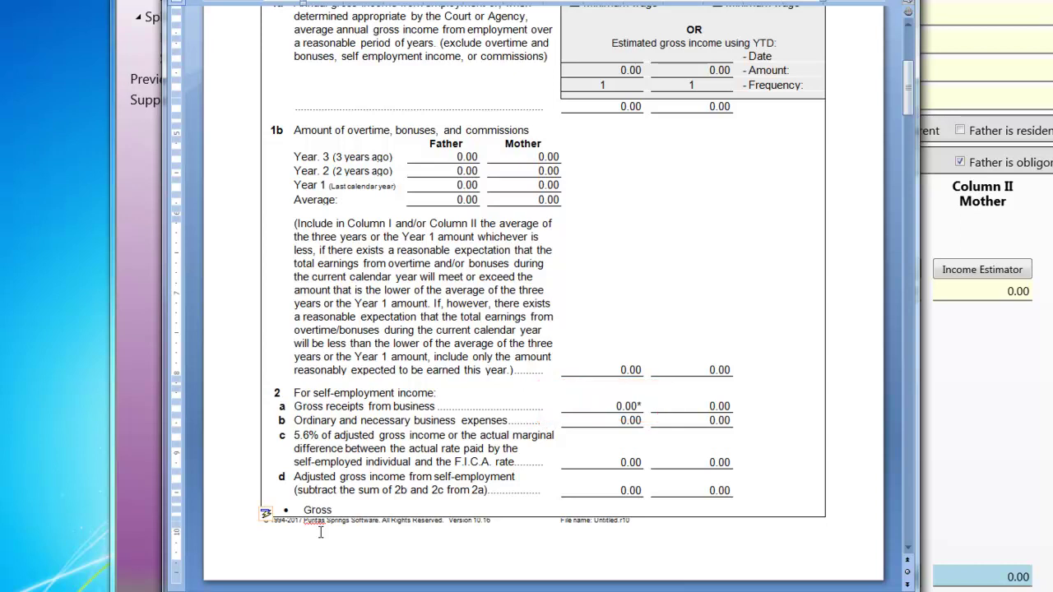
type(" receipts to be")
key("BackSpace")
key("BackSpace")
key("BackSpace")
key("BackSpace")
key("BackSpace")
key("BackSpace")
key("BackSpace")
type("will be provided at a later")
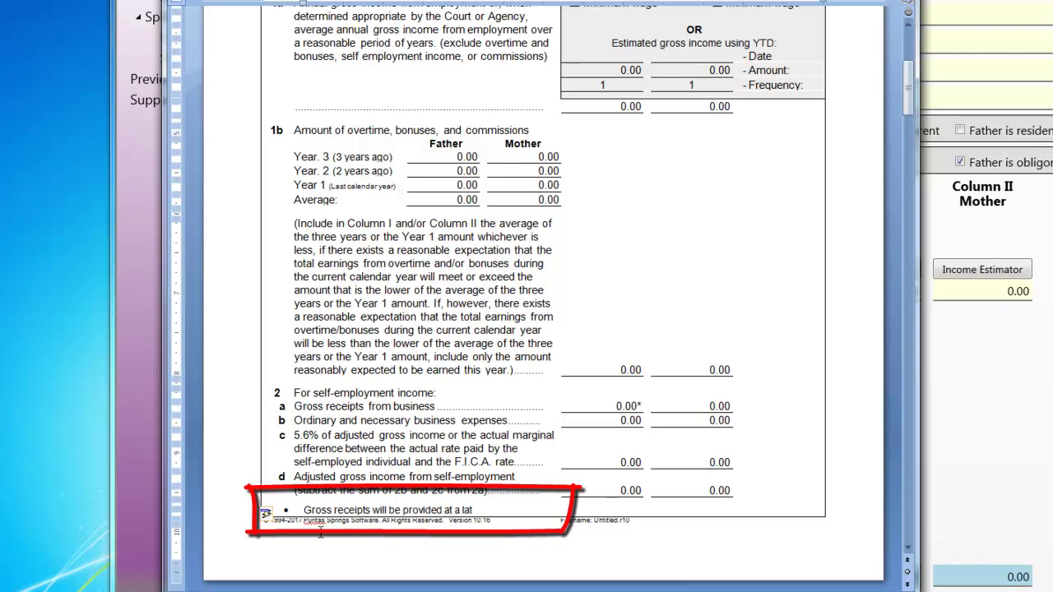
type(" date.")
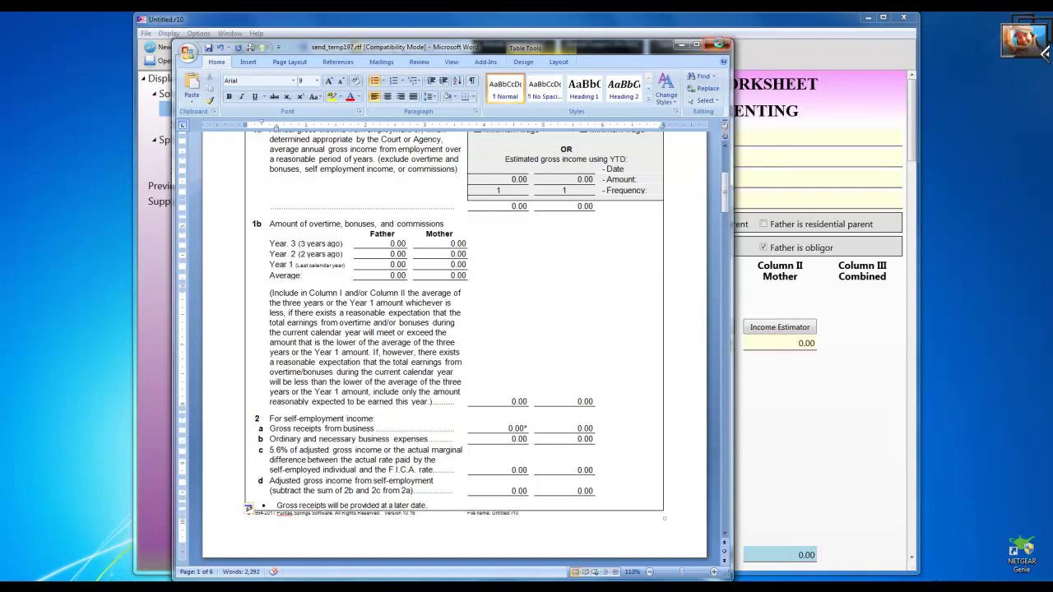
left_click(720, 45)
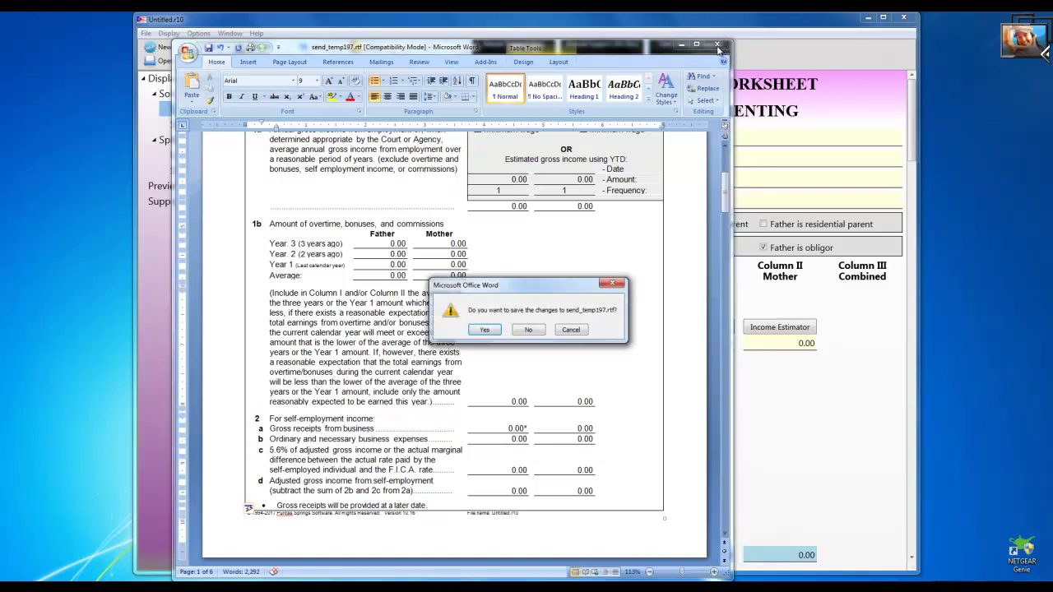
left_click(530, 330)
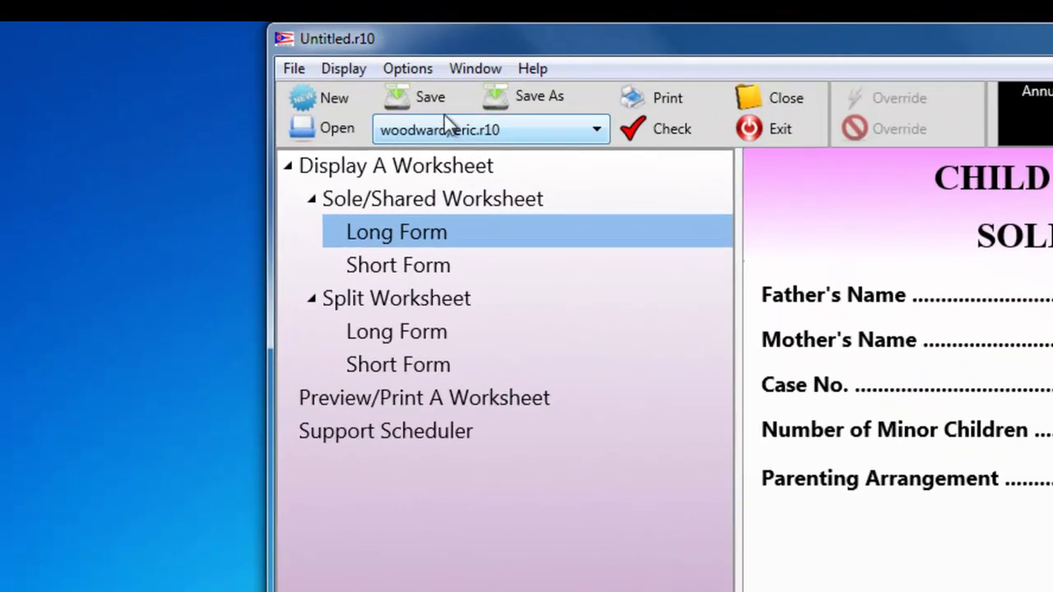
Step: Force WordPad as the program for printed worksheets, and check it by sending the worksheet's printout there
left_click(408, 68)
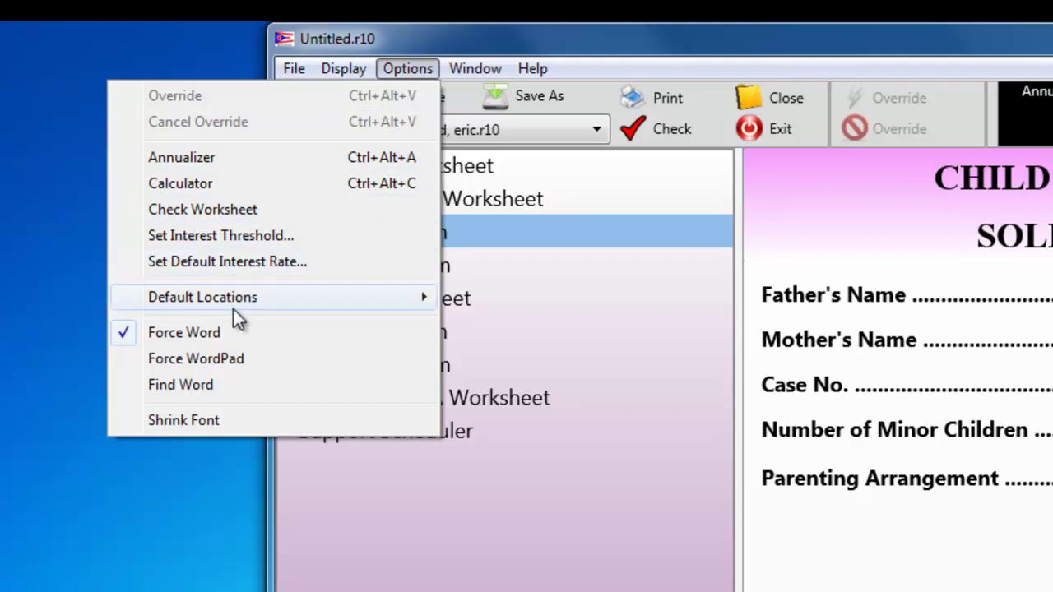
left_click(342, 360)
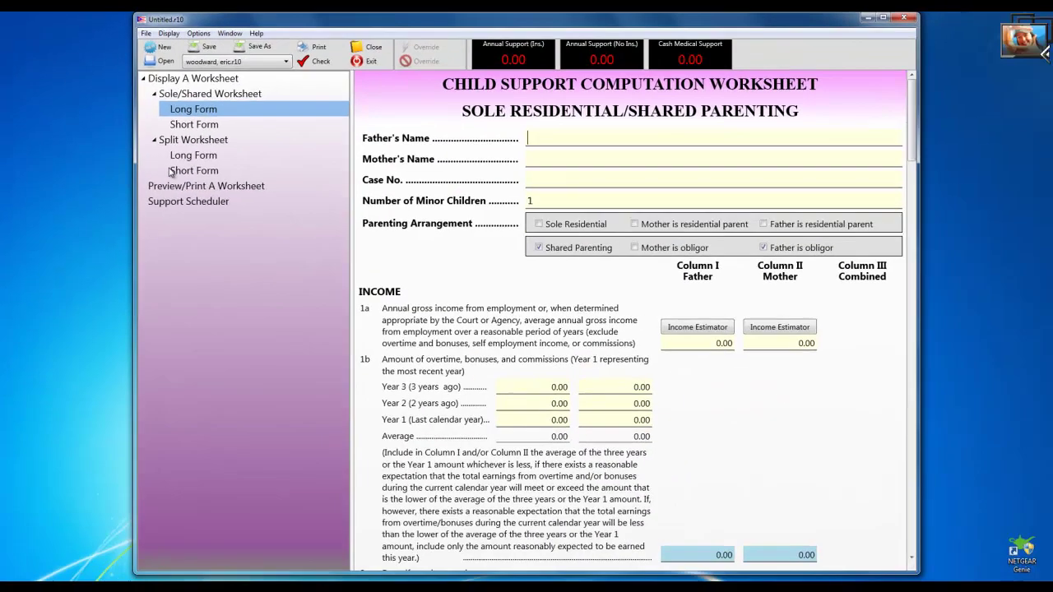
left_click(315, 47)
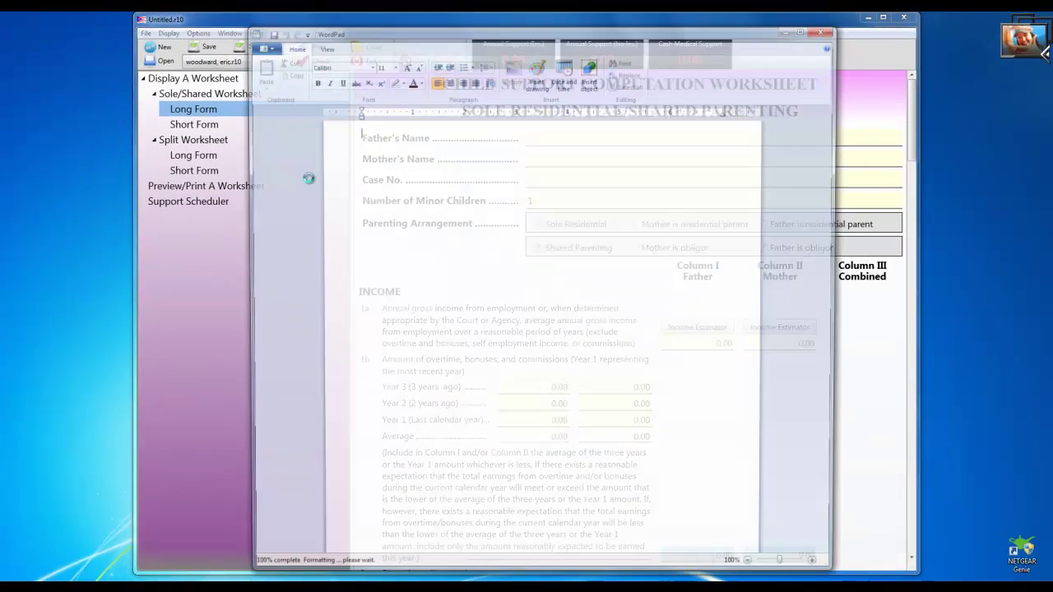
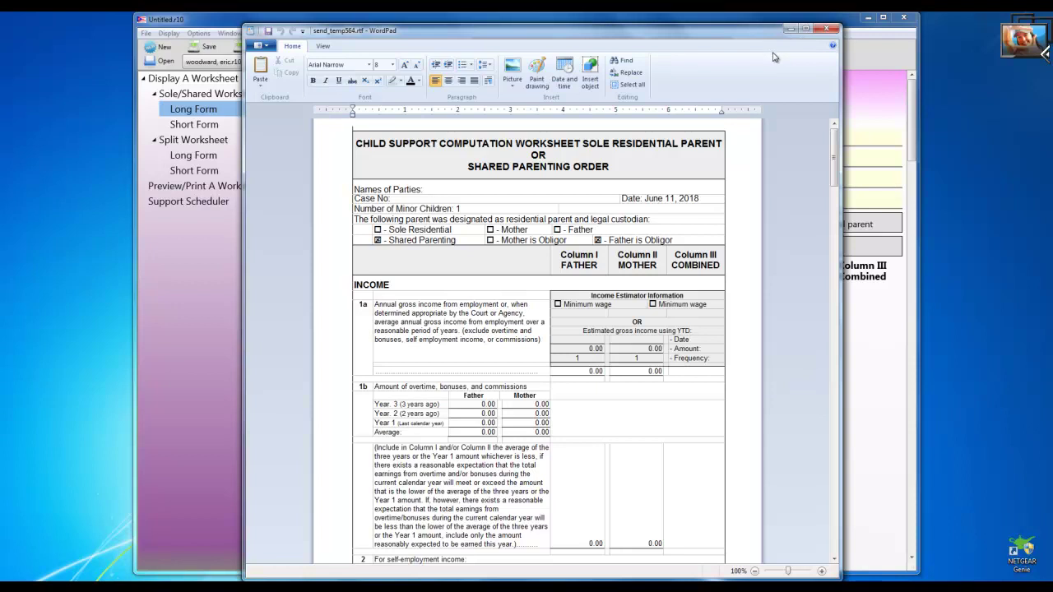
left_click(826, 29)
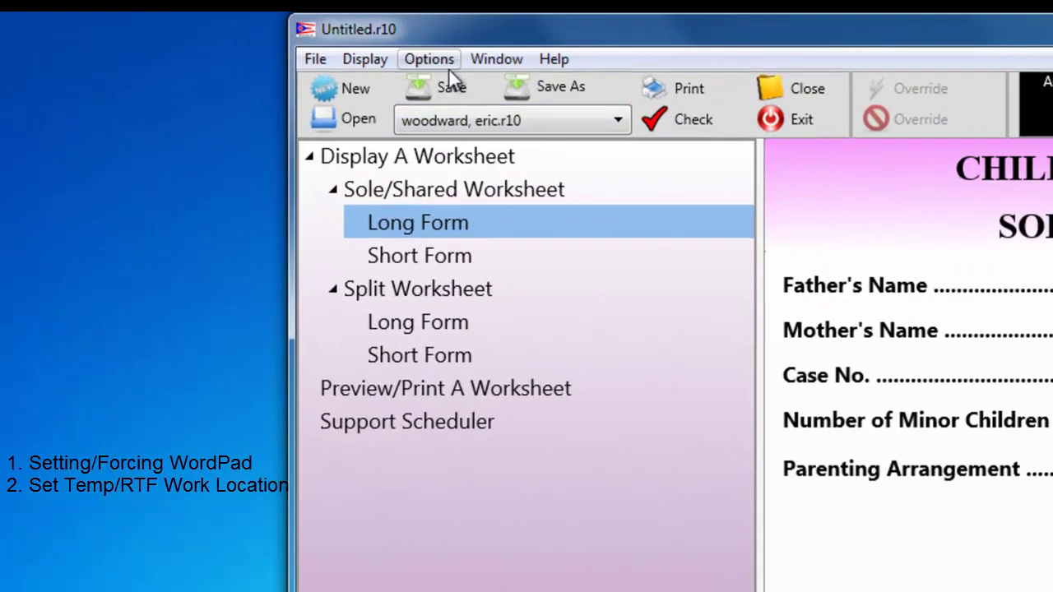
Step: View the default folder location for sent RTF files, and cancel without selecting another folder
left_click(429, 59)
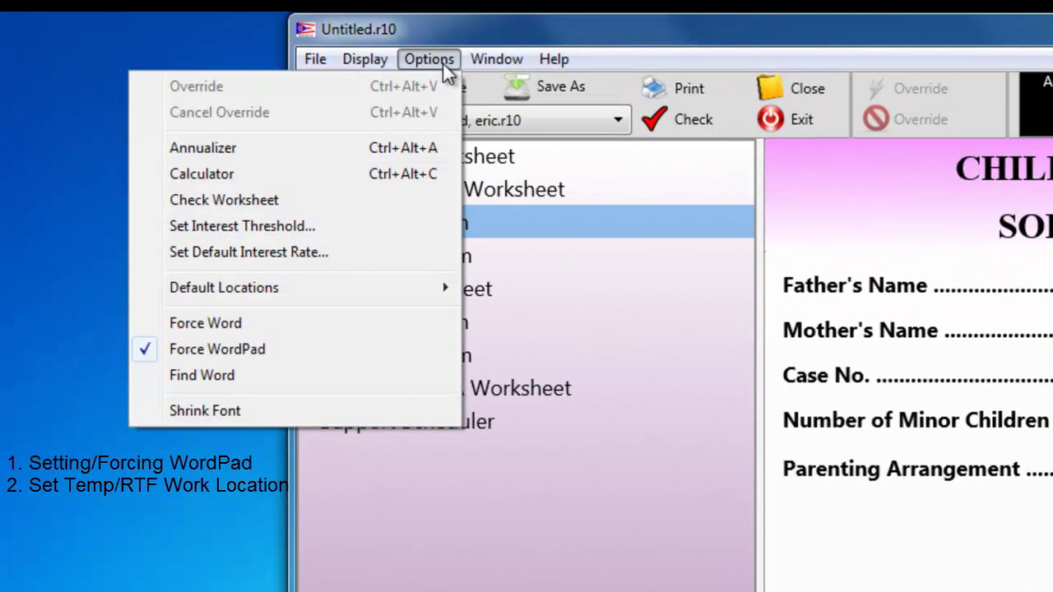
mouse_move(404, 298)
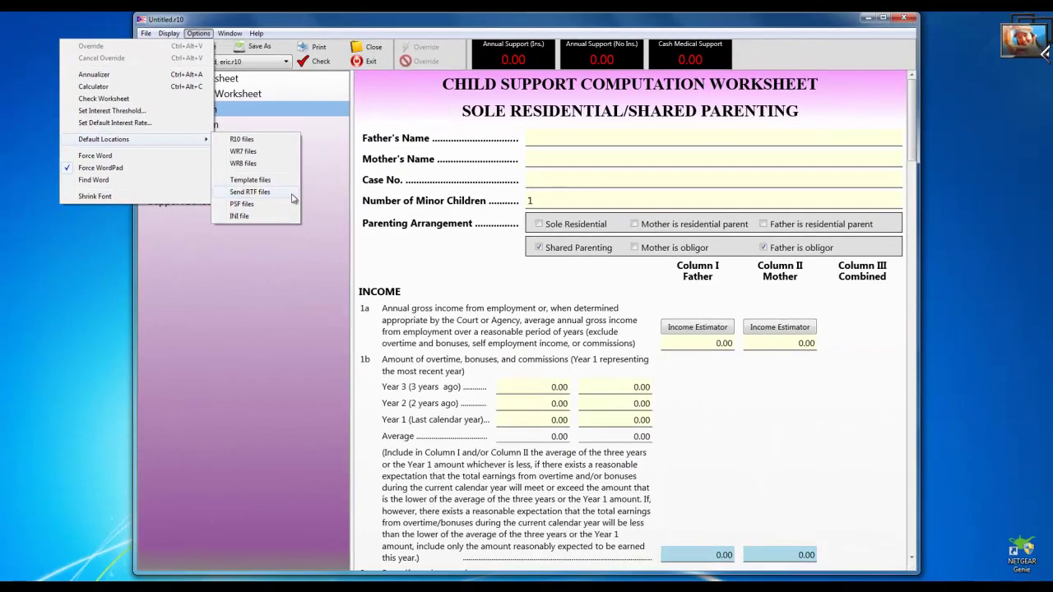
left_click(290, 195)
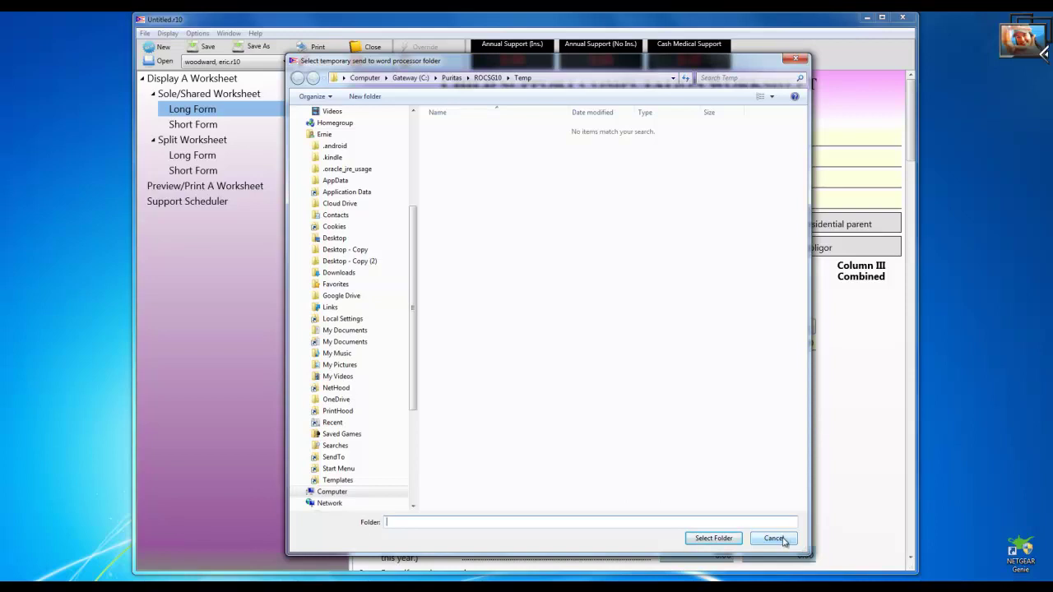
left_click(783, 539)
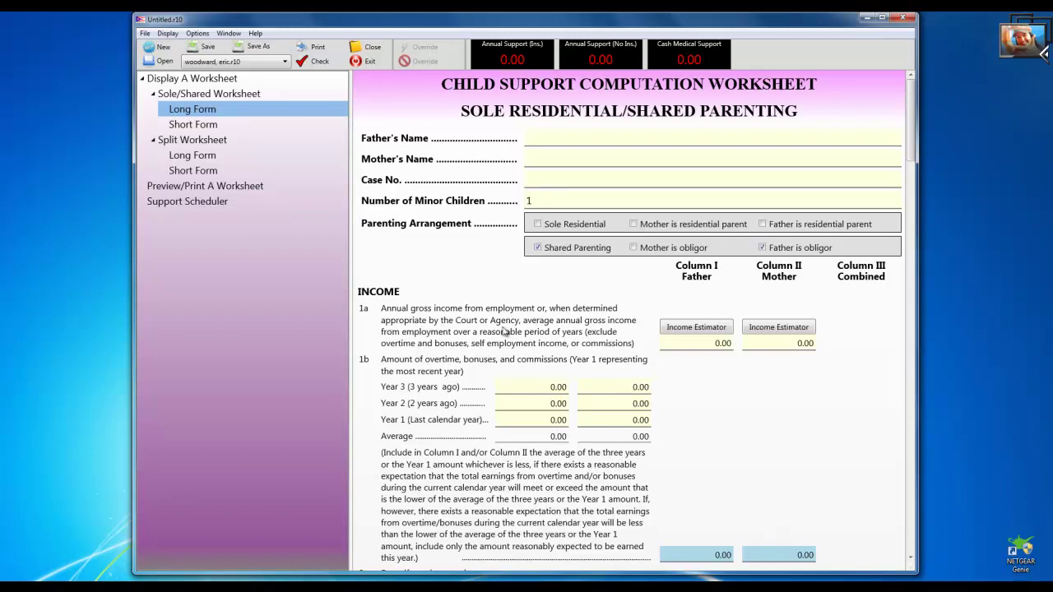
Step: Browse from the worksheet files folder to the Puritas folder on the C: drive while opening a file
left_click(164, 62)
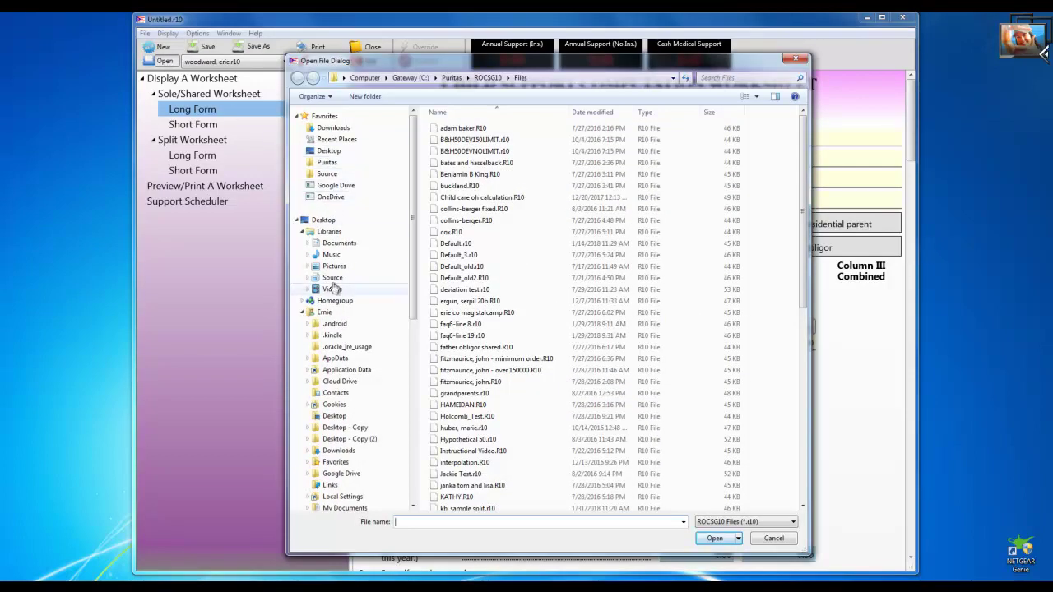
left_click(414, 408)
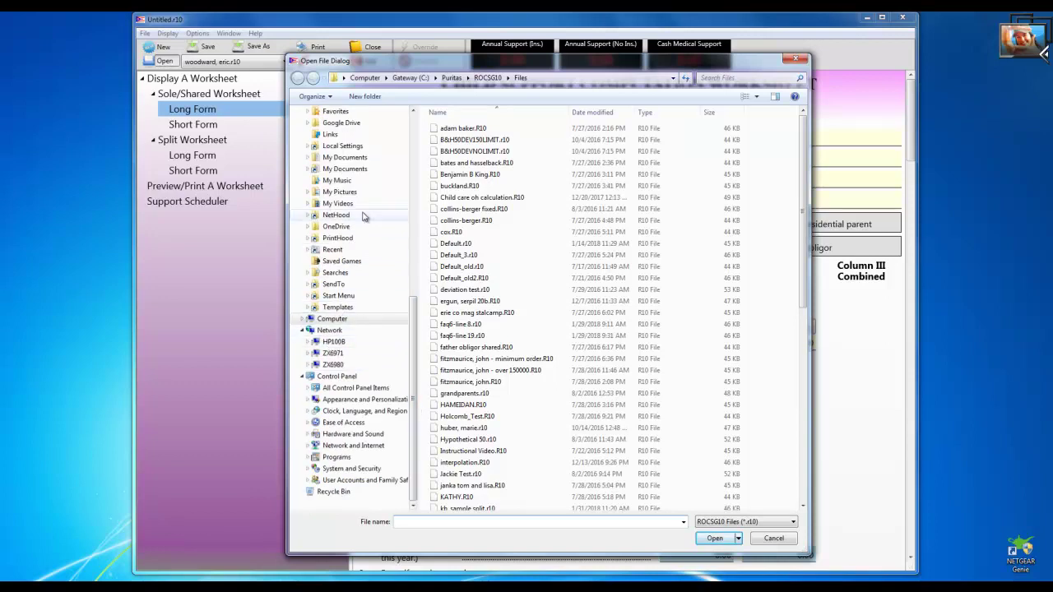
left_click(415, 121)
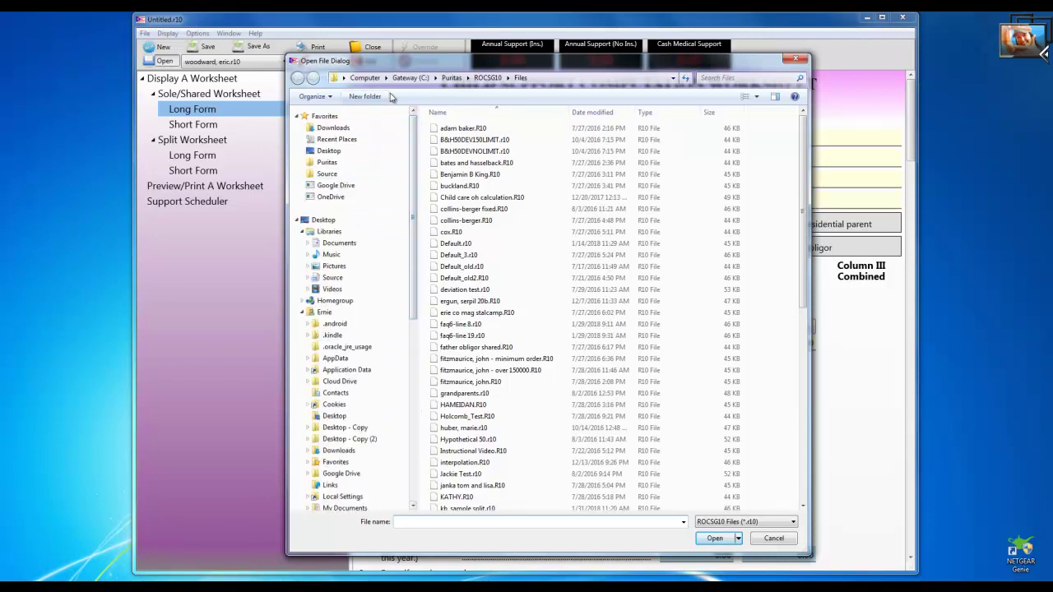
left_click(422, 78)
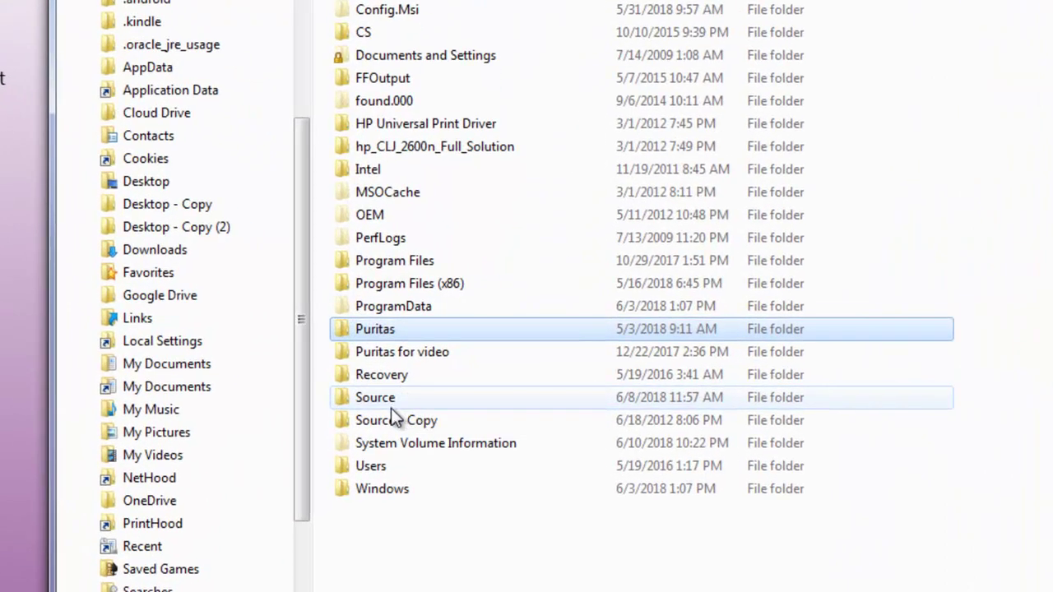
double_click(383, 330)
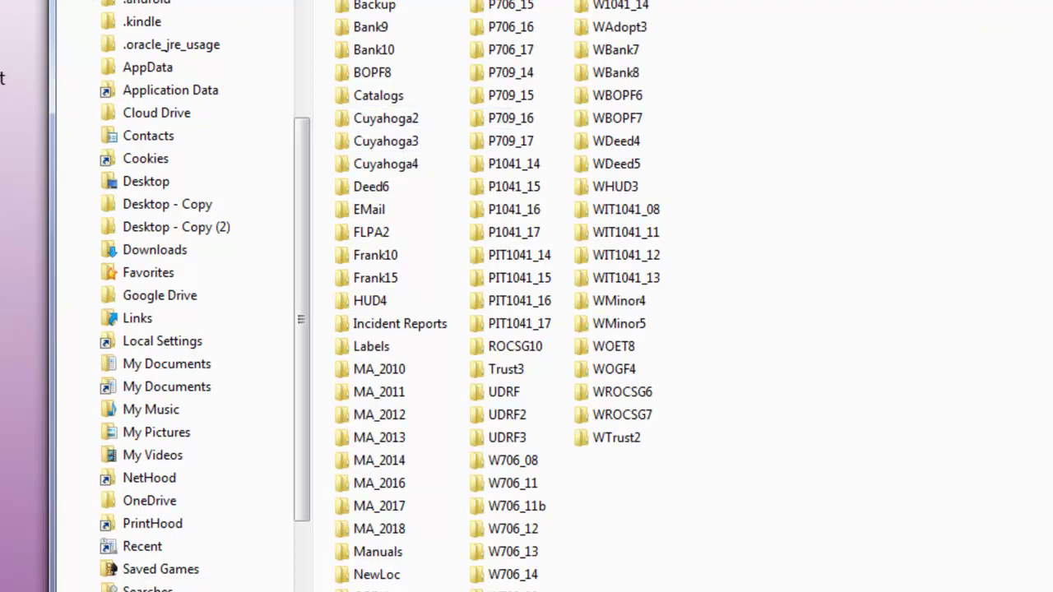
key("BackSpace")
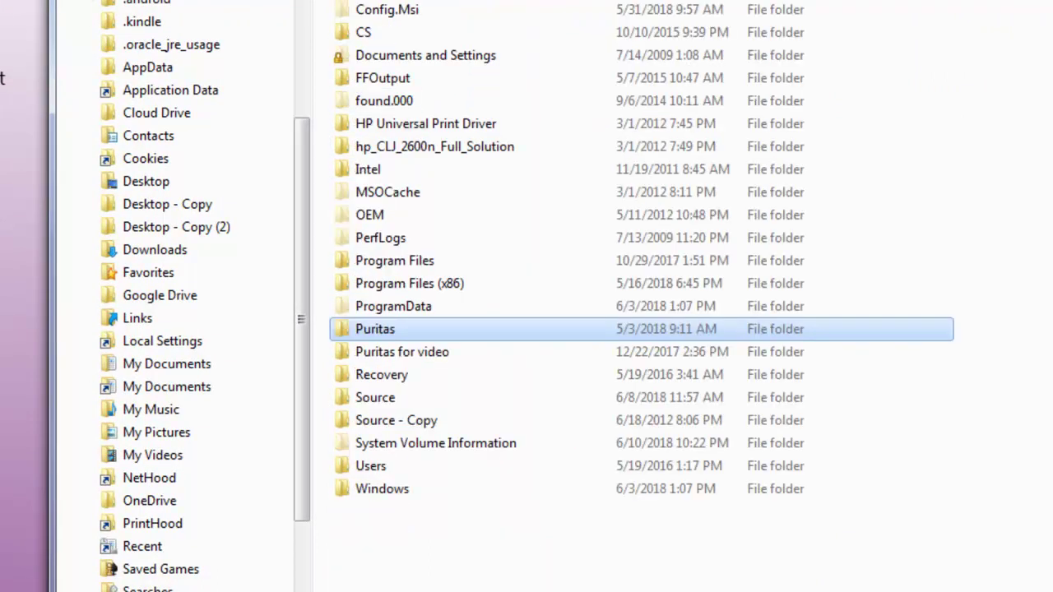
Step: Inspect the Puritas folder's security permissions for Everyone, and leave the file dialog without opening anything
right_click(375, 328)
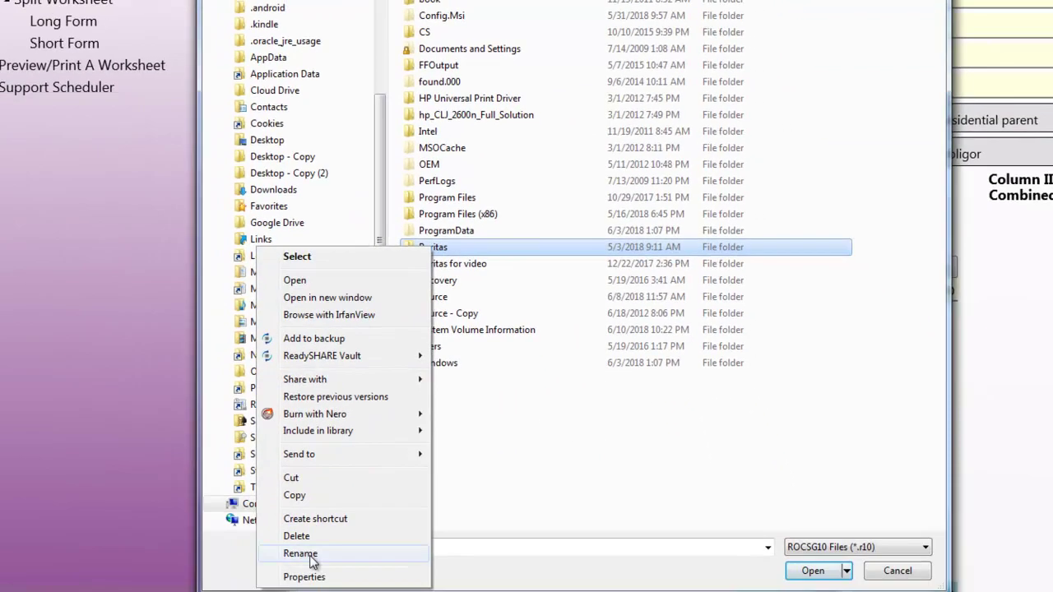
left_click(316, 579)
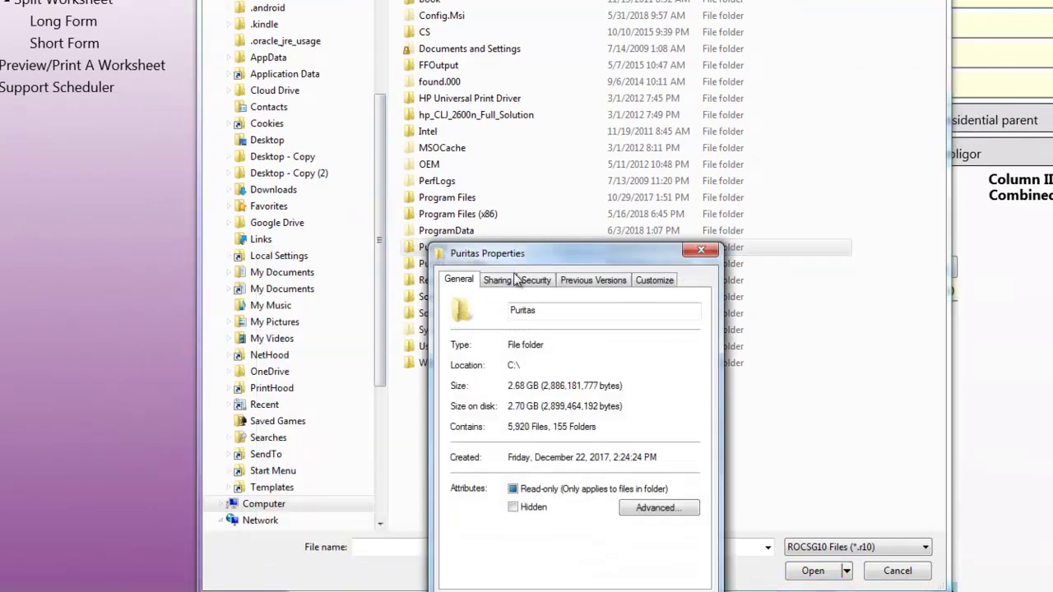
left_click(536, 280)
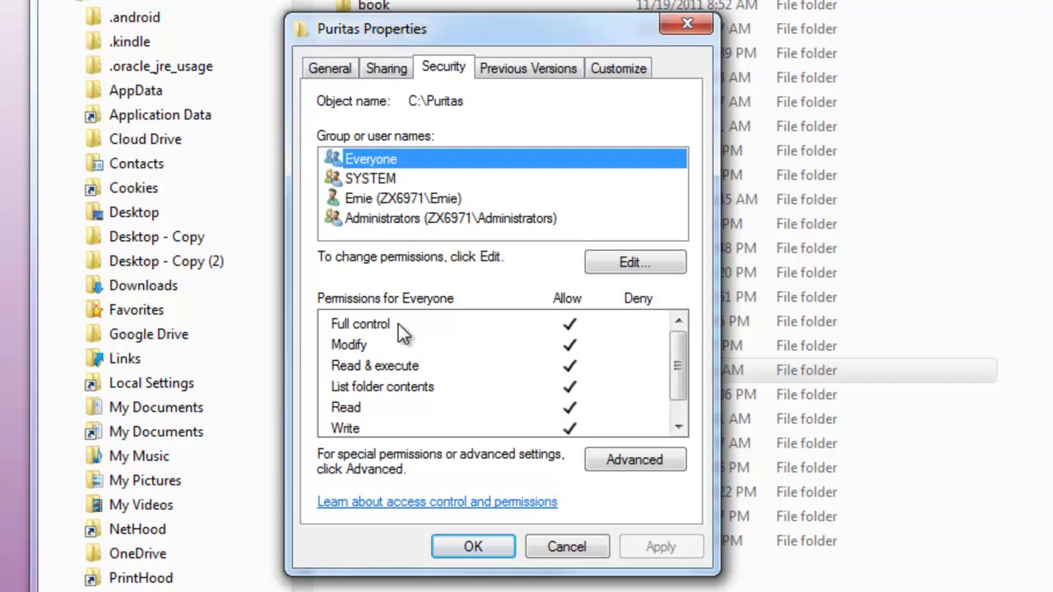
left_click(477, 548)
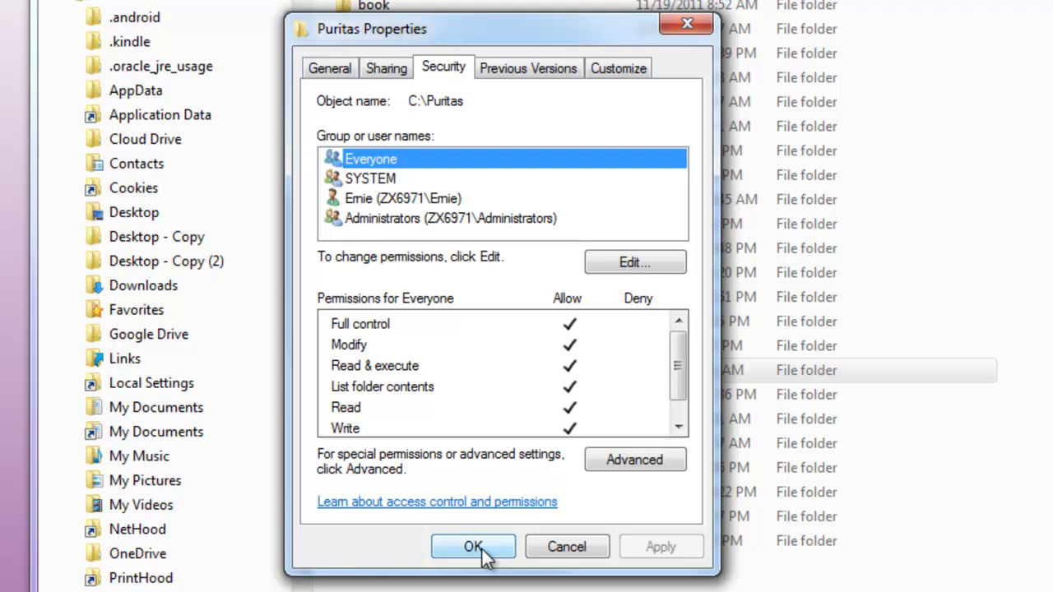
left_click(483, 548)
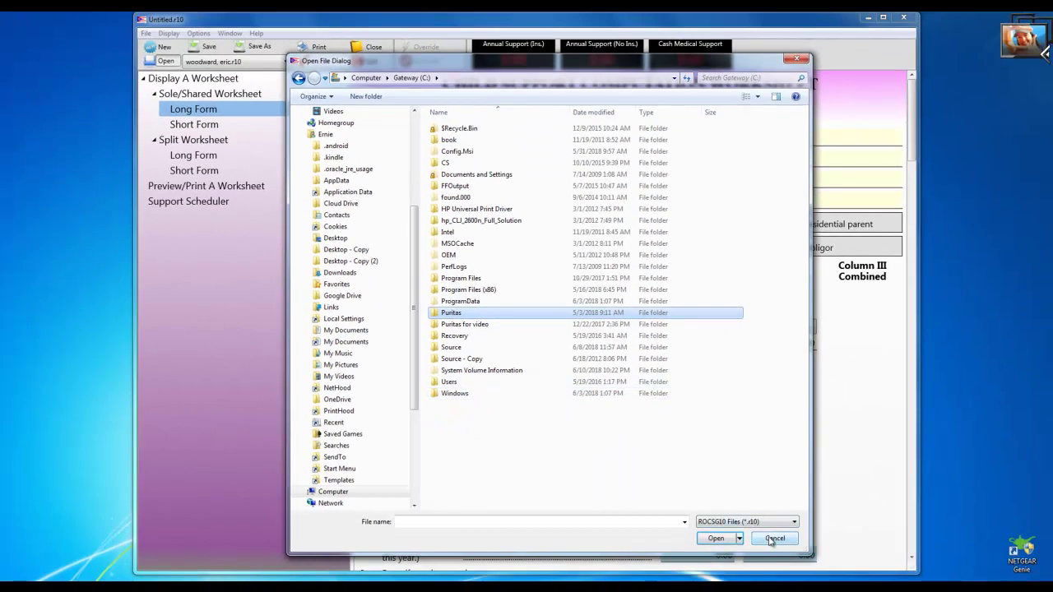
left_click(773, 539)
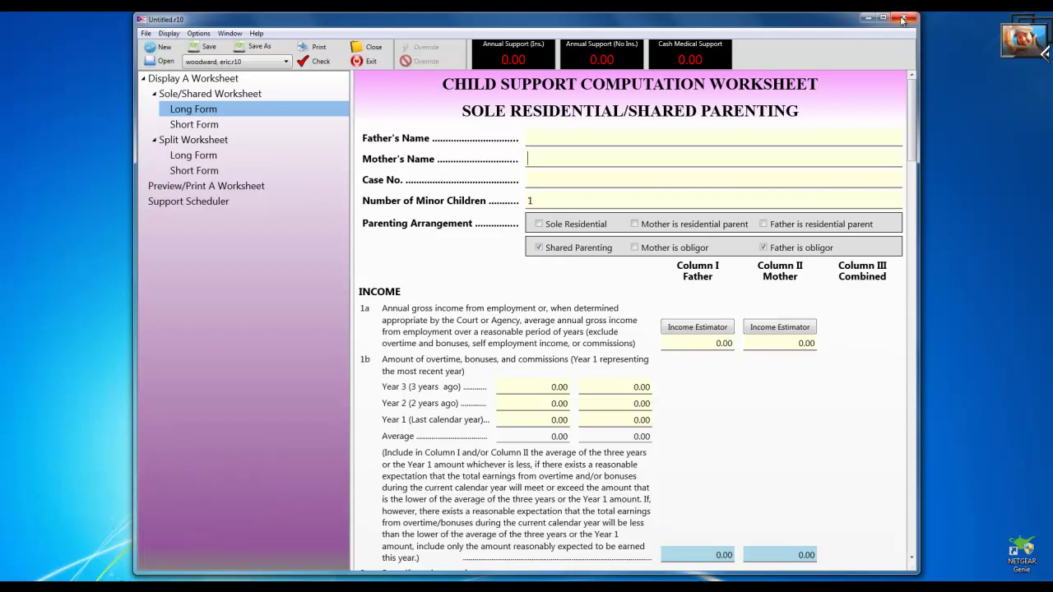
Step: Close the worksheet program and restart it as administrator from the rocsg10.exe desktop shortcut
left_click(902, 18)
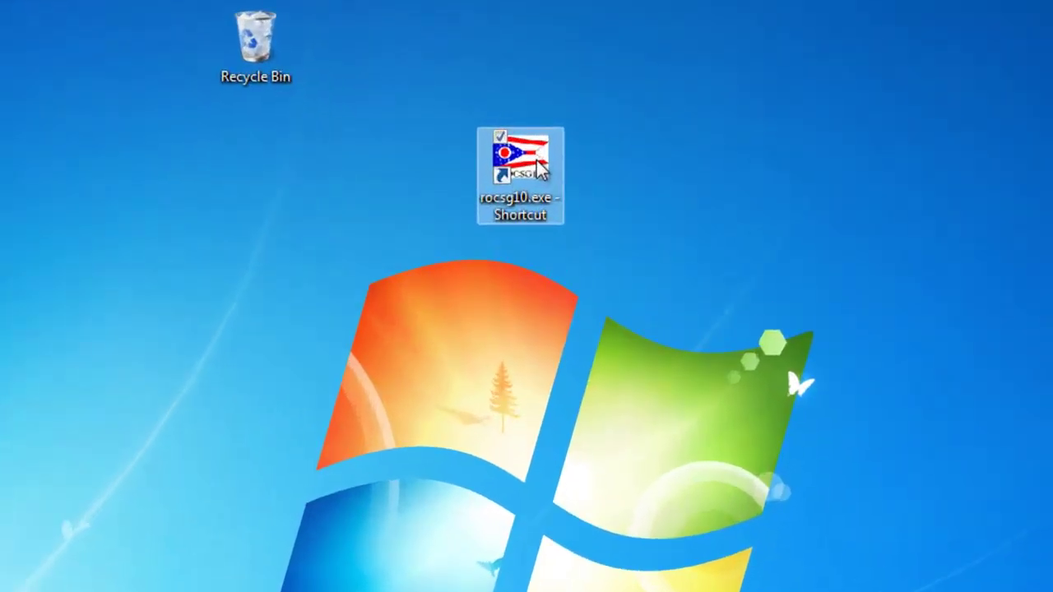
right_click(532, 156)
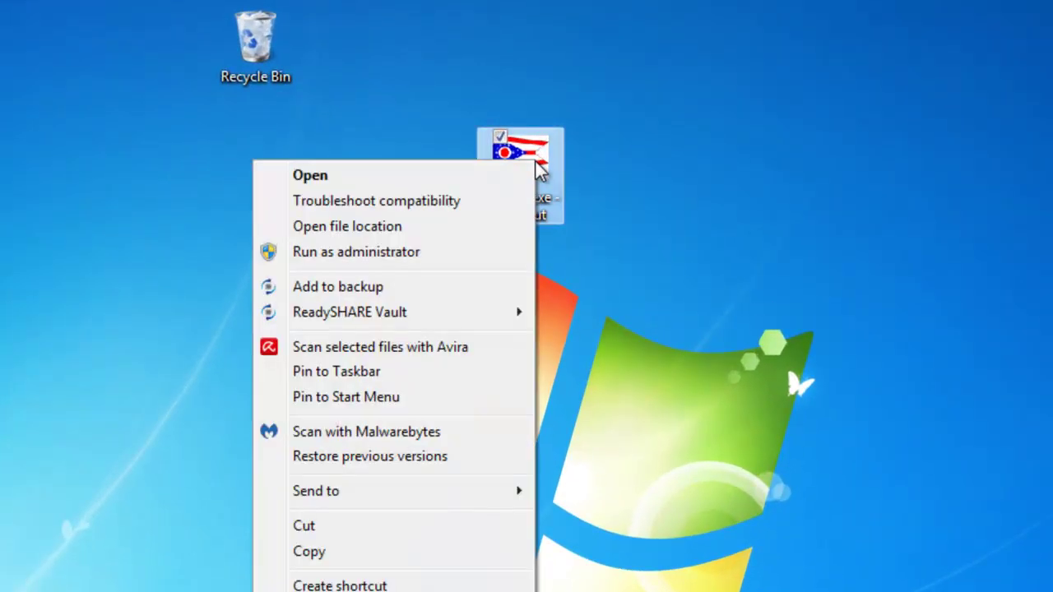
left_click(397, 253)
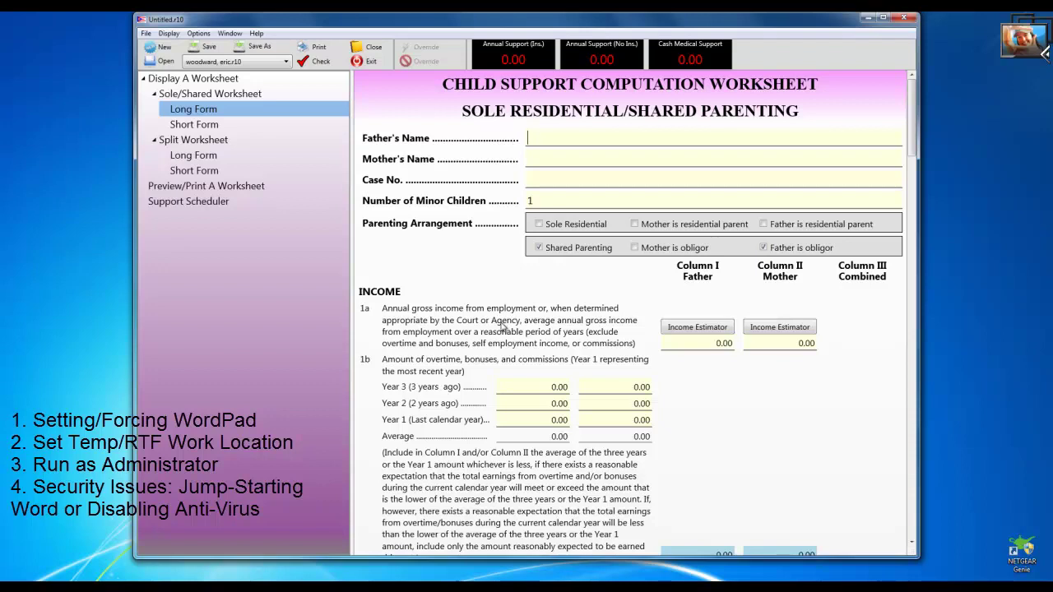
Step: Start Microsoft Word and minimize it, and check the worksheet's printout in WordPad before closing it
left_click(113, 542)
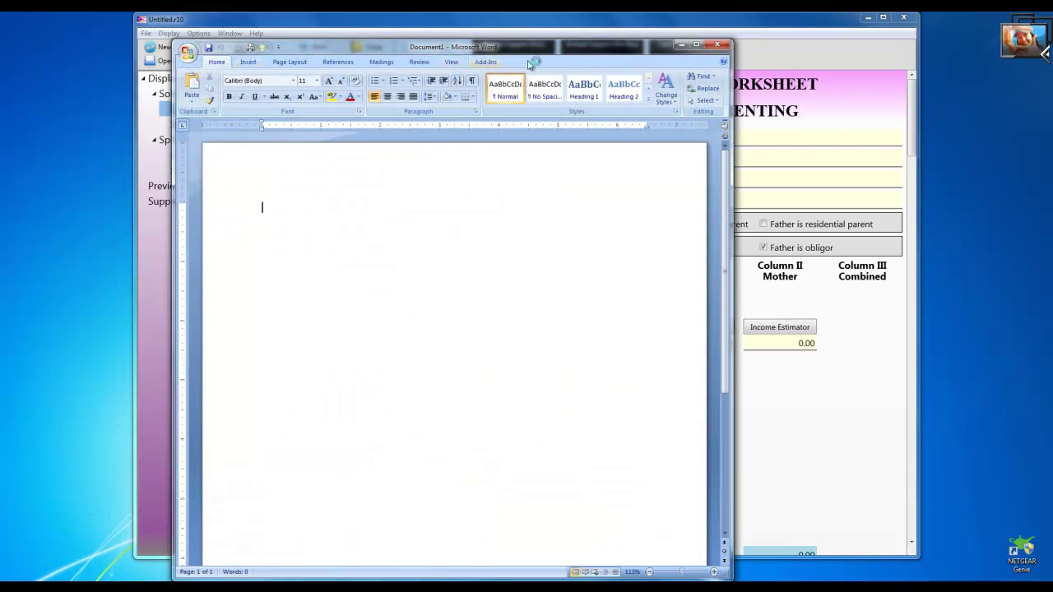
left_click(683, 45)
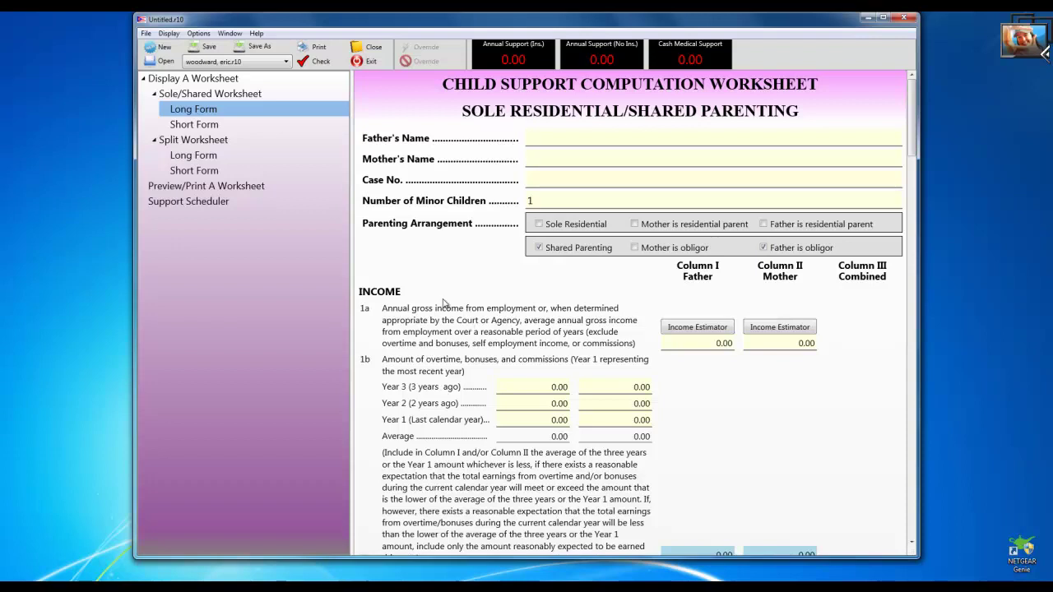
left_click(323, 51)
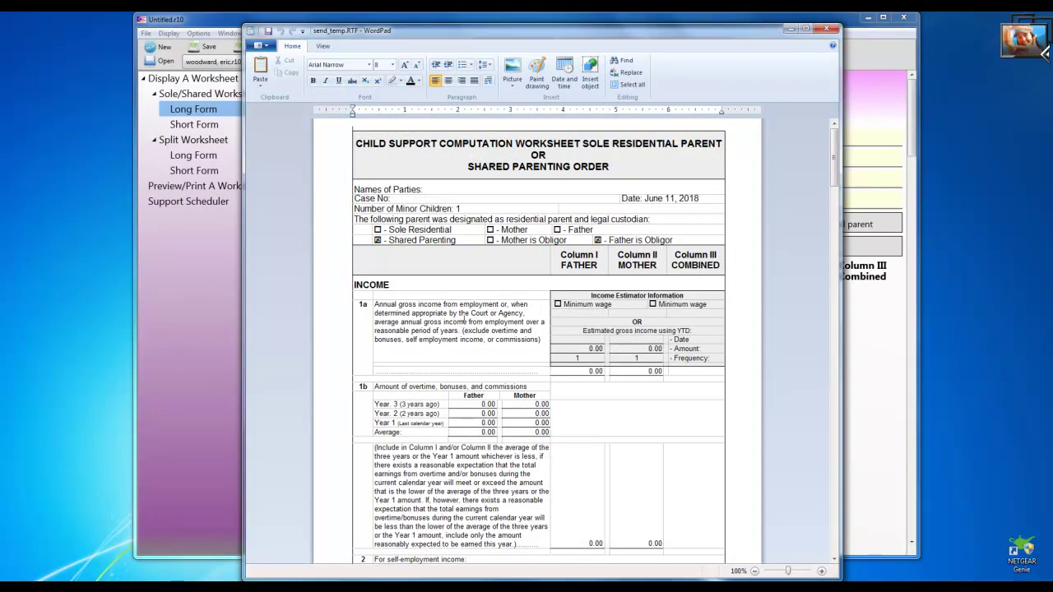
left_click(820, 33)
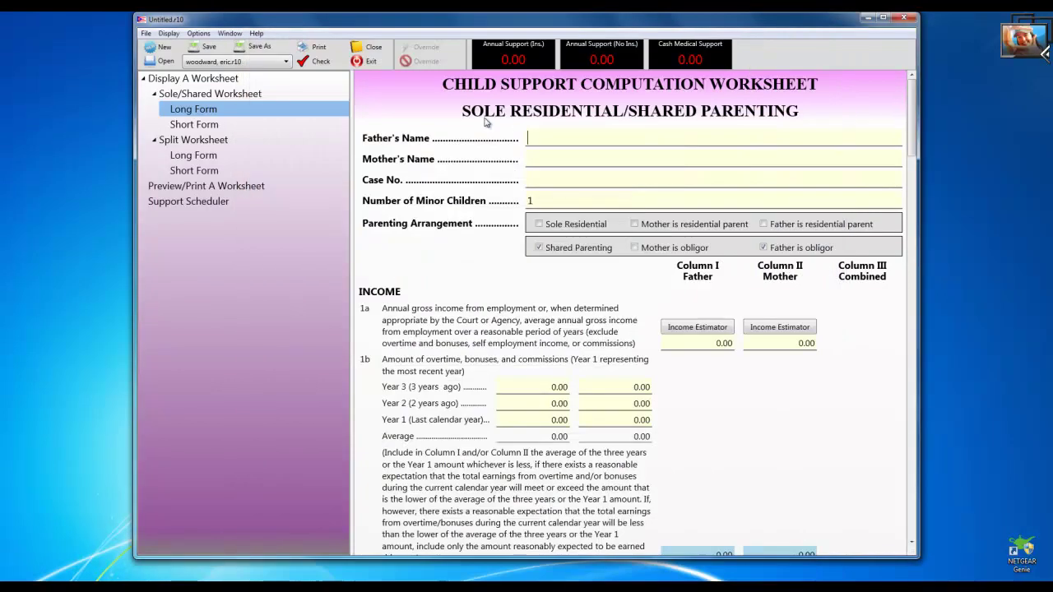
Step: Force Word as the program for printed worksheets, and send the worksheet's printout there
left_click(199, 32)
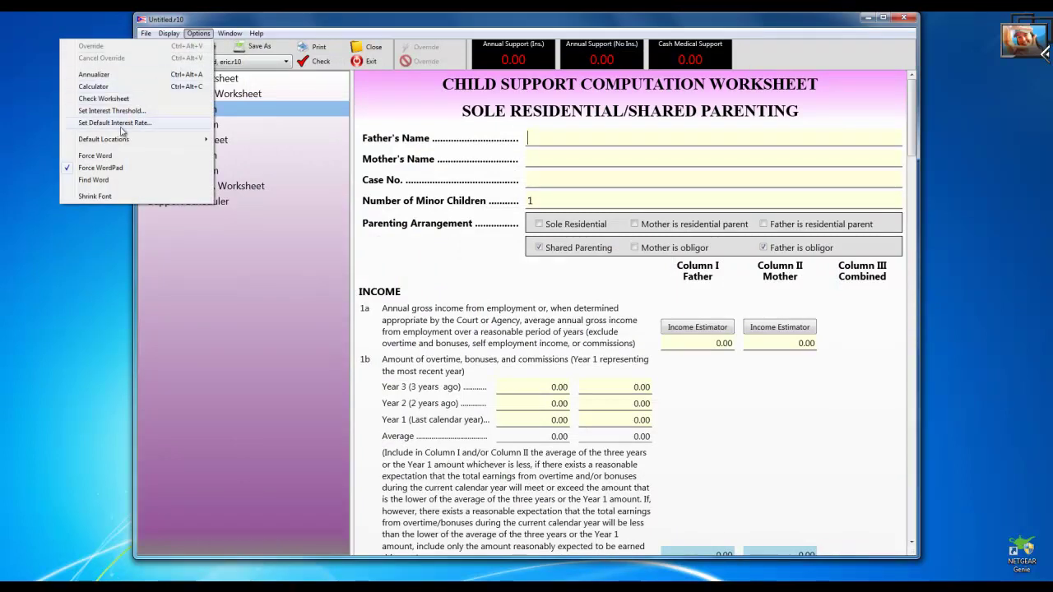
left_click(113, 155)
left_click(319, 47)
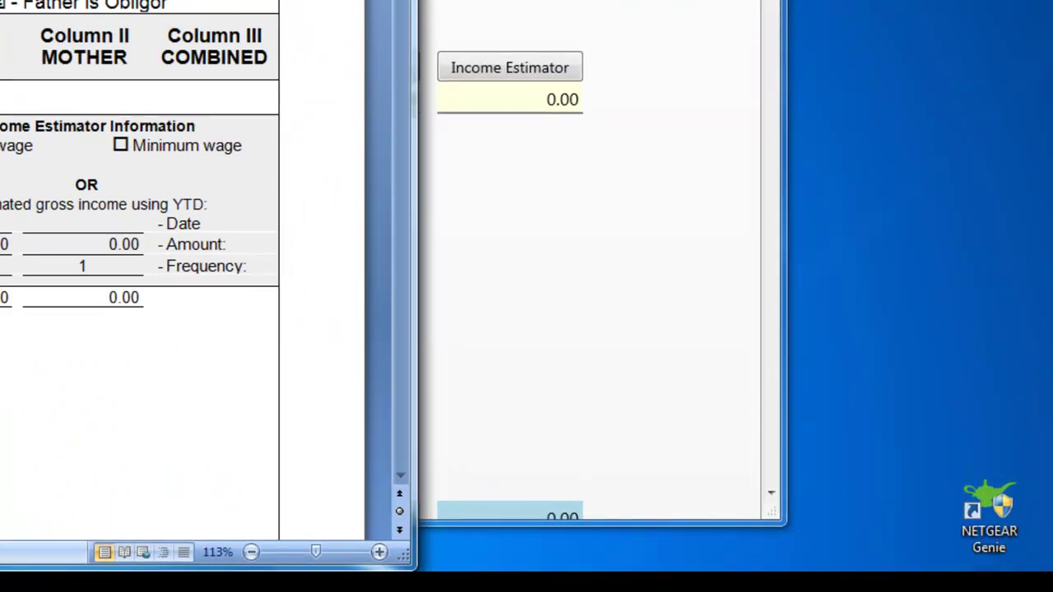
Step: View Avira's real-time protection option, and close the worksheet's Word printout
right_click(638, 573)
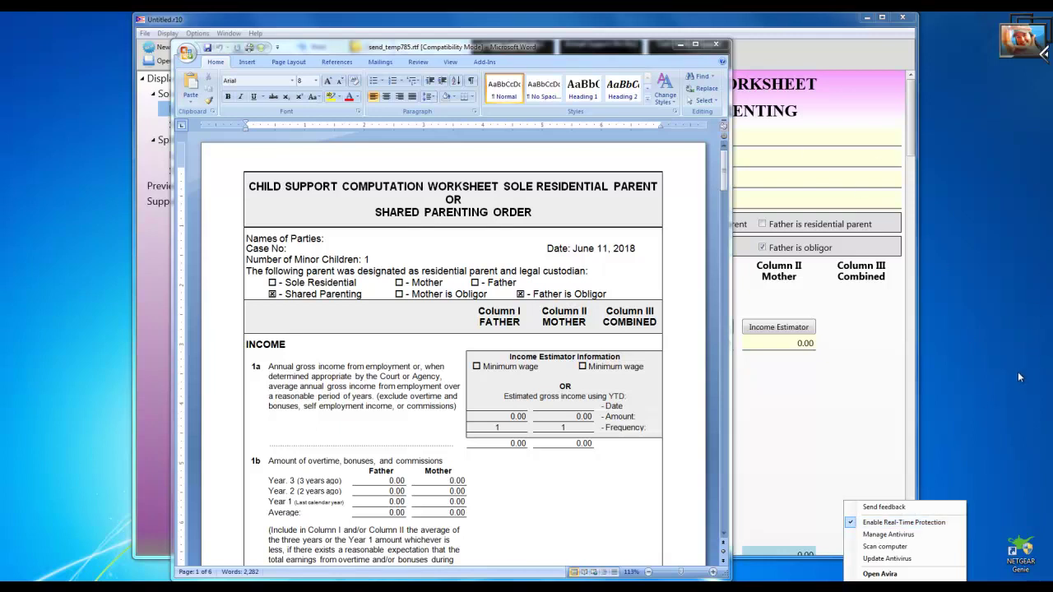
left_click(718, 45)
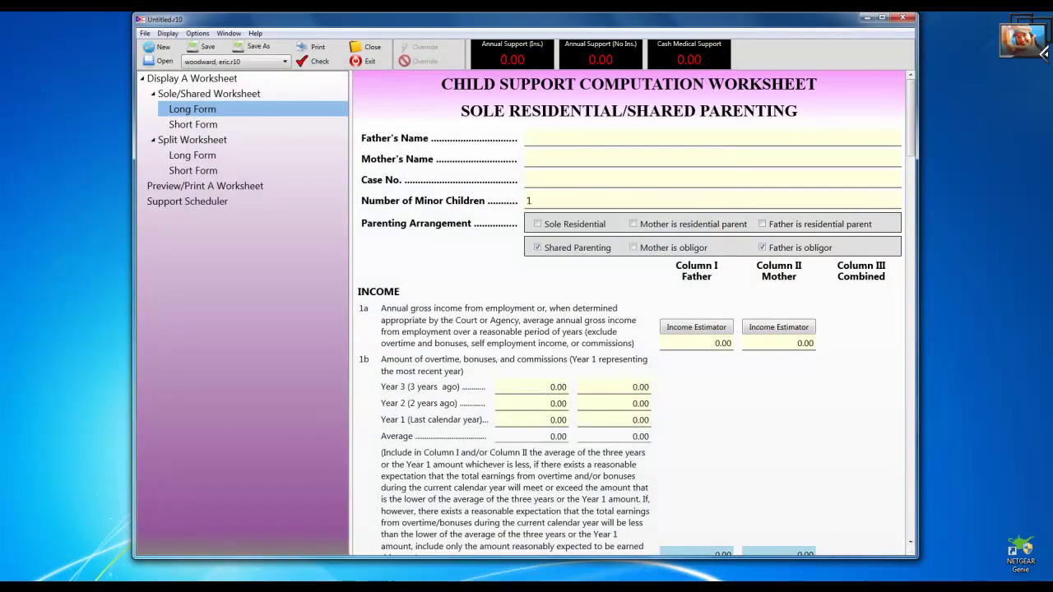